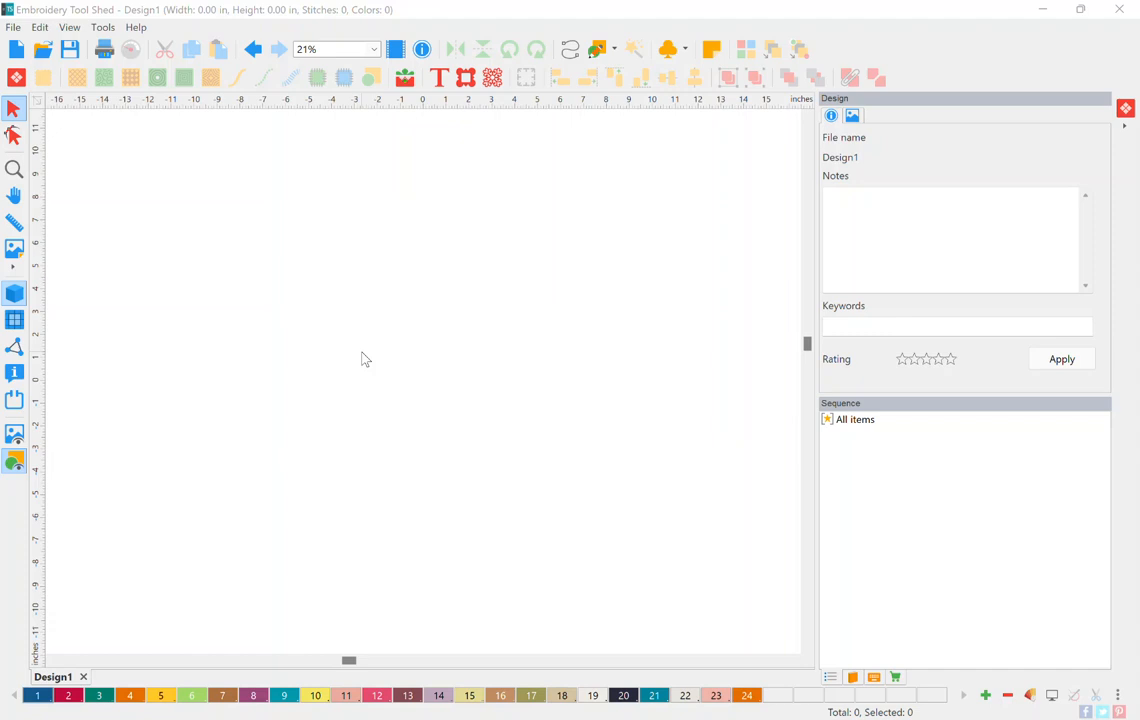
Step: Insert the three-triangle quilt block from the Basic category at 8x8 inches
{"action": "scroll", "coordinate": [360, 354], "scroll_direction": "up", "scroll_amount": 5}
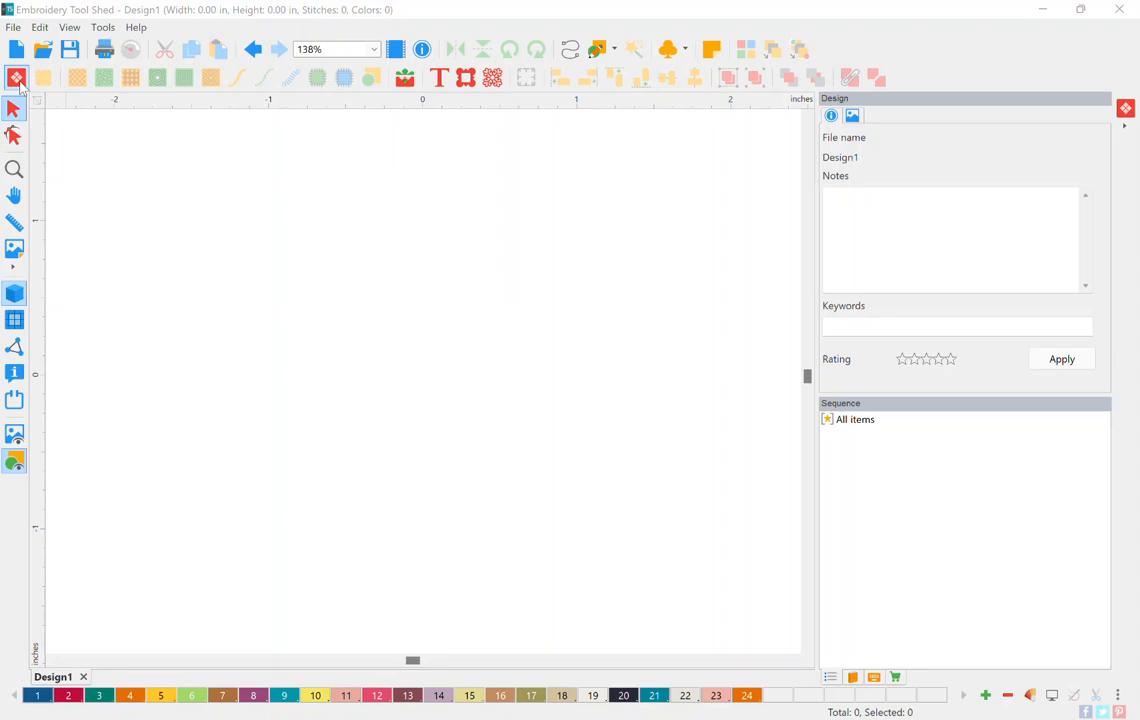
{"action": "left_click", "coordinate": [16, 77]}
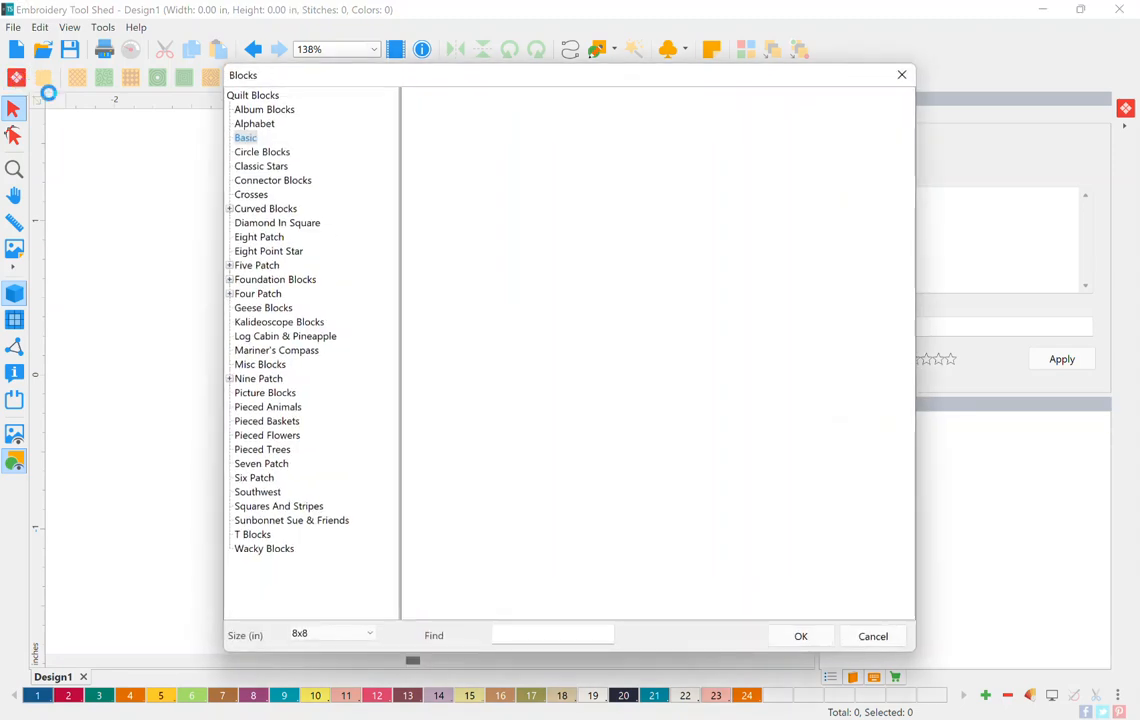
{"action": "double_click", "coordinate": [509, 157]}
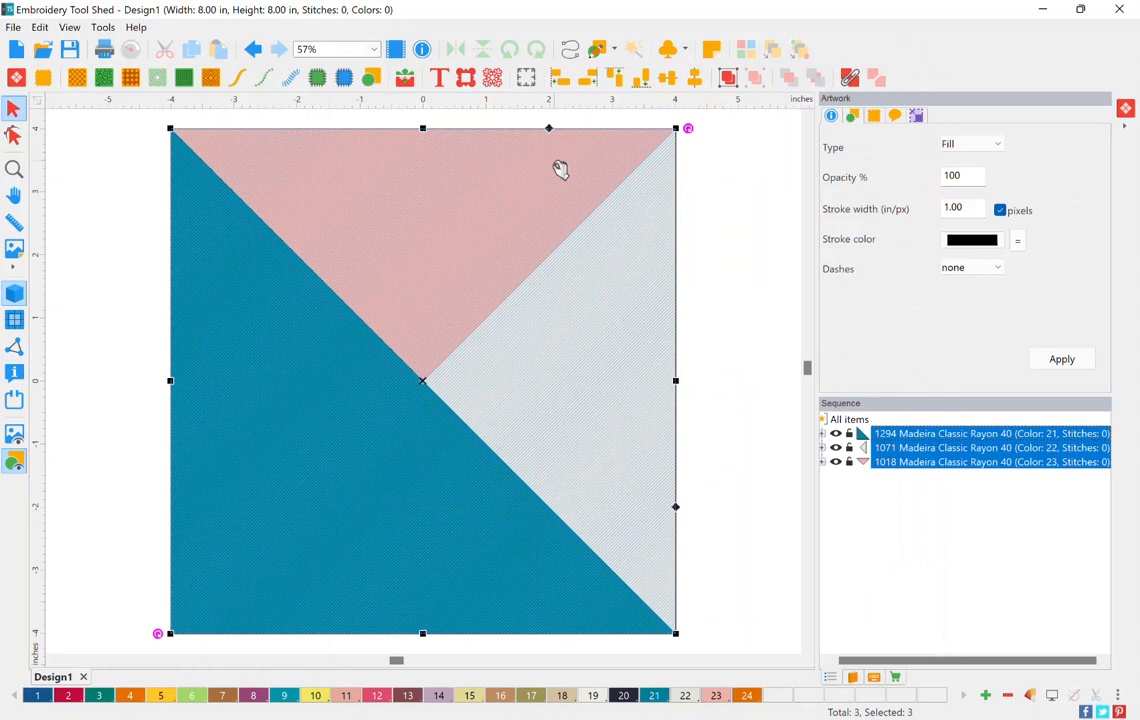
Step: Resize the quilt block to a width of 4 inches with its aspect ratio maintained
{"action": "left_click", "coordinate": [917, 116]}
{"action": "double_click", "coordinate": [926, 139]}
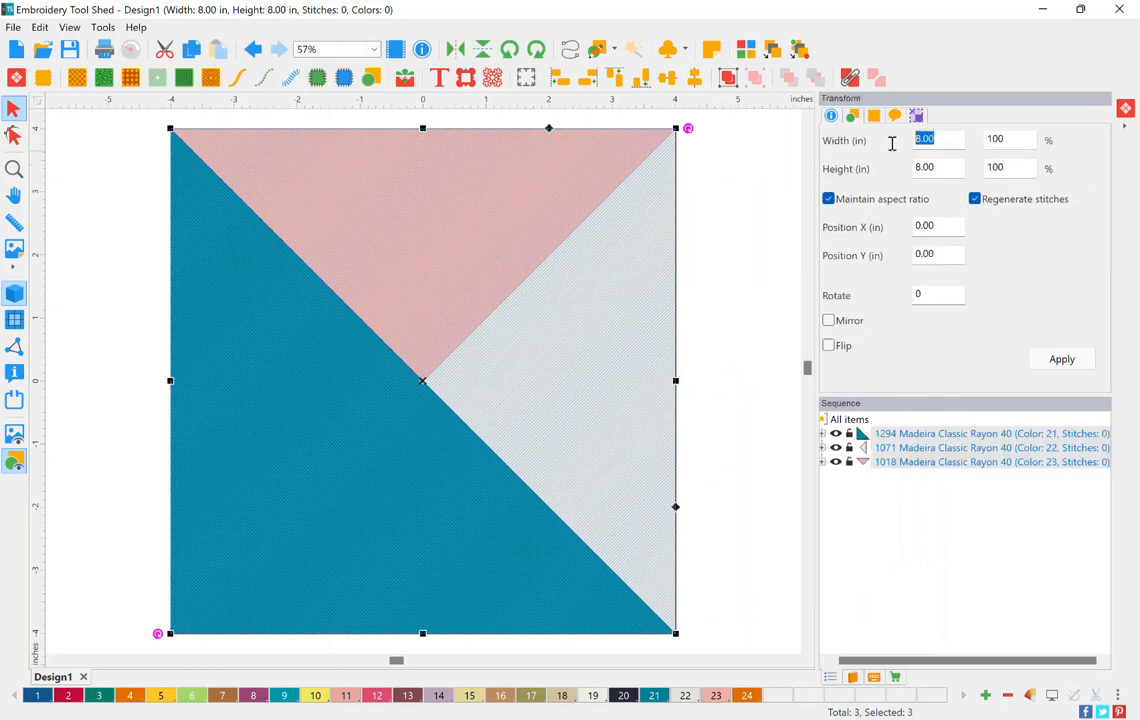
{"action": "type", "text": "4"}
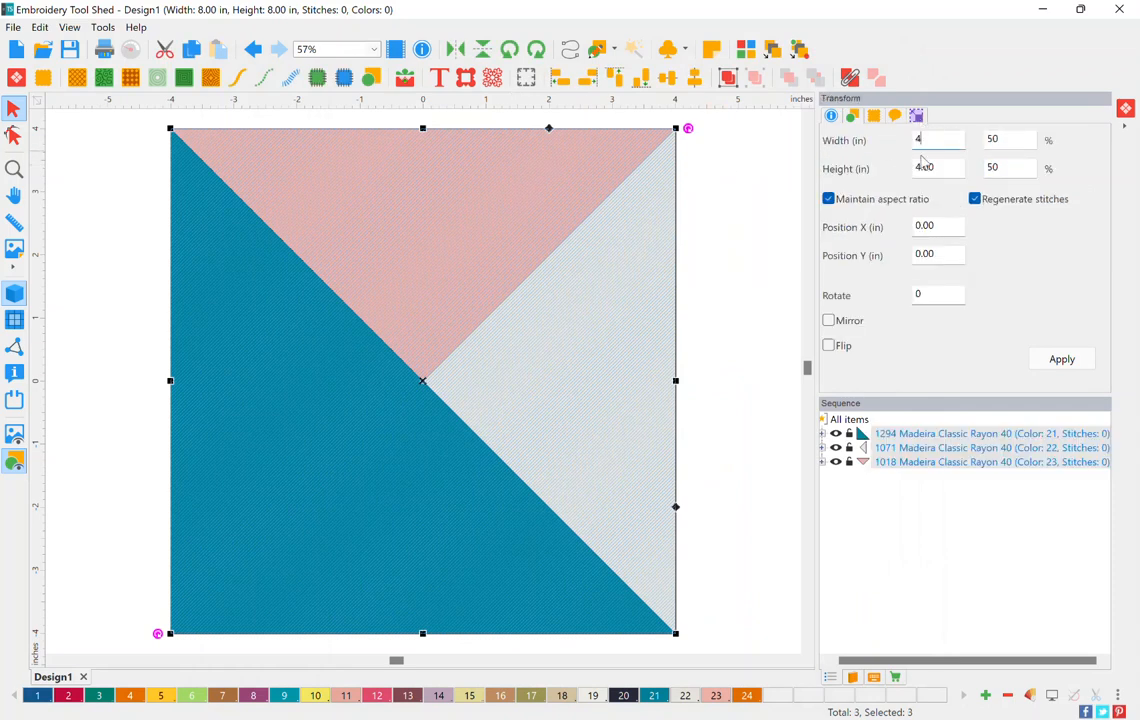
{"action": "left_click", "coordinate": [1078, 359]}
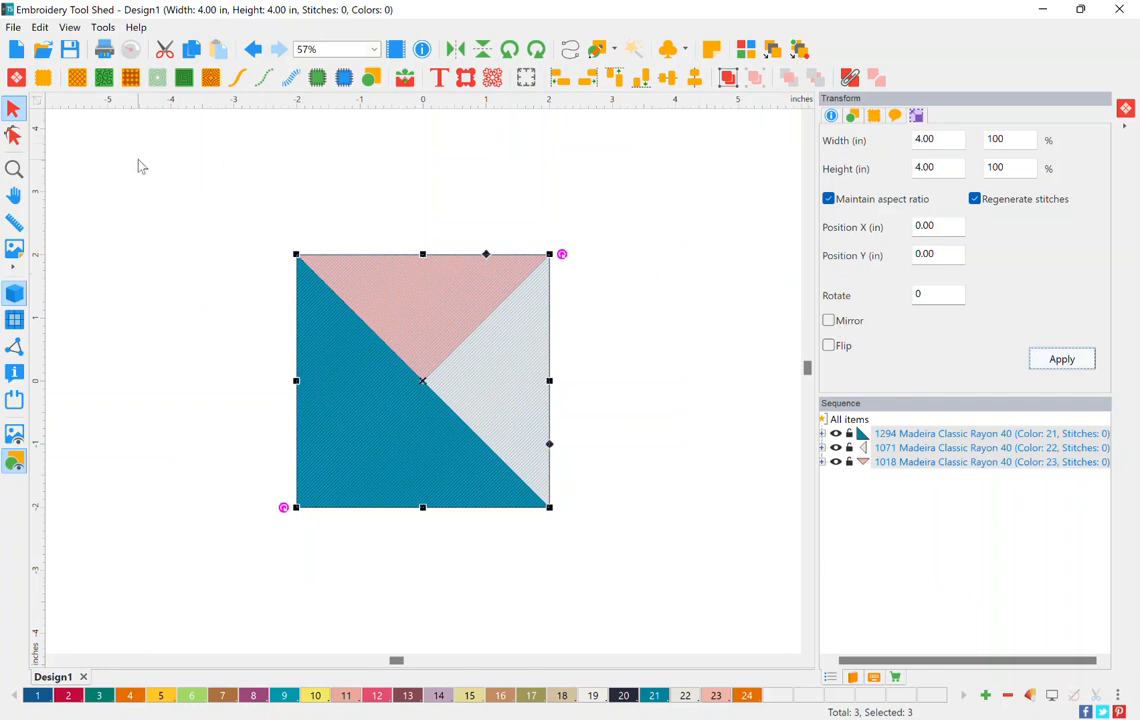
Step: Convert the three block pieces to applique stitches and play the sewing simulation of the design
{"action": "left_click", "coordinate": [14, 168]}
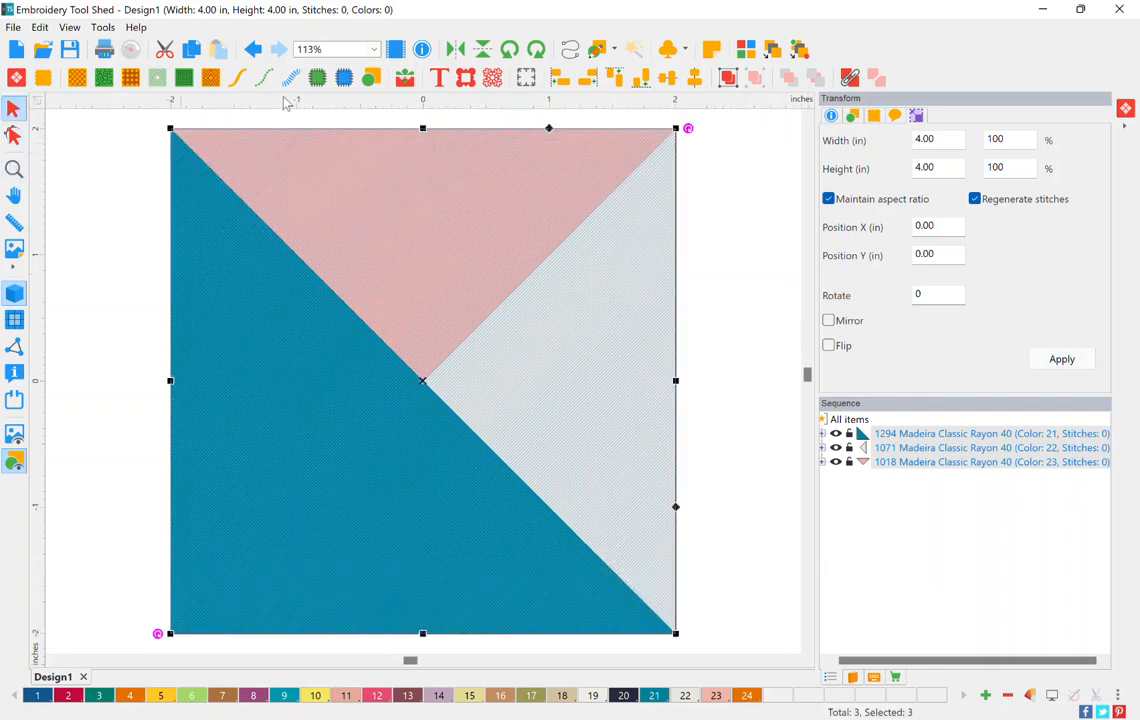
{"action": "left_click", "coordinate": [317, 78]}
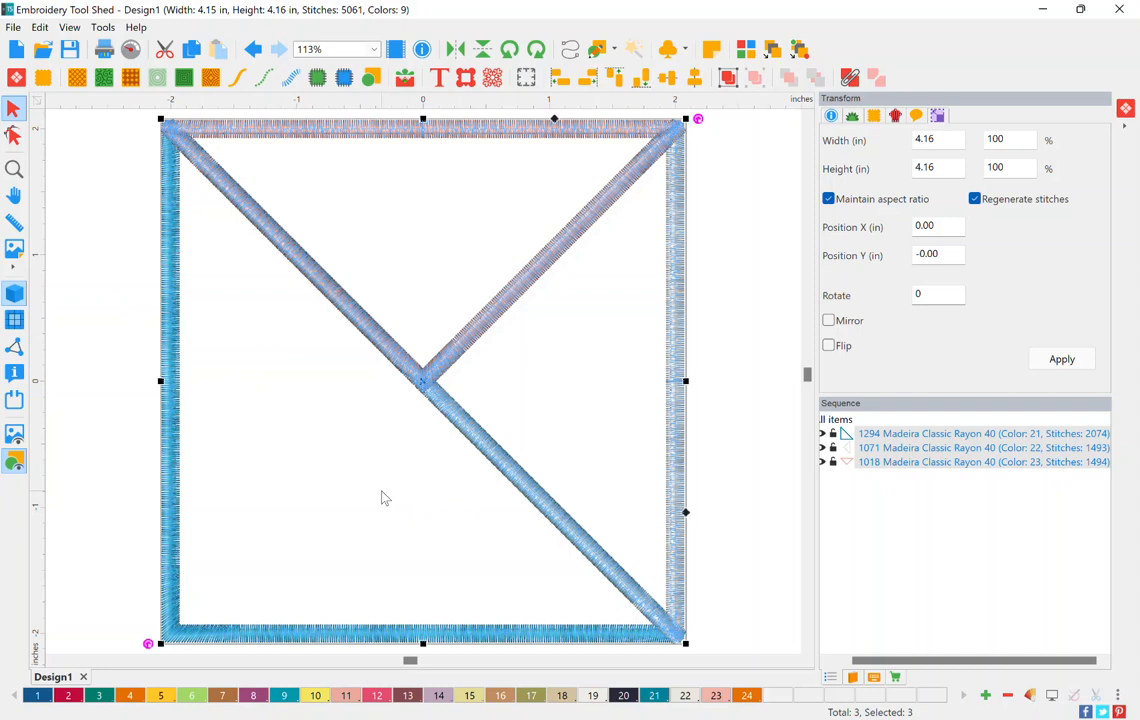
{"action": "left_click", "coordinate": [720, 394]}
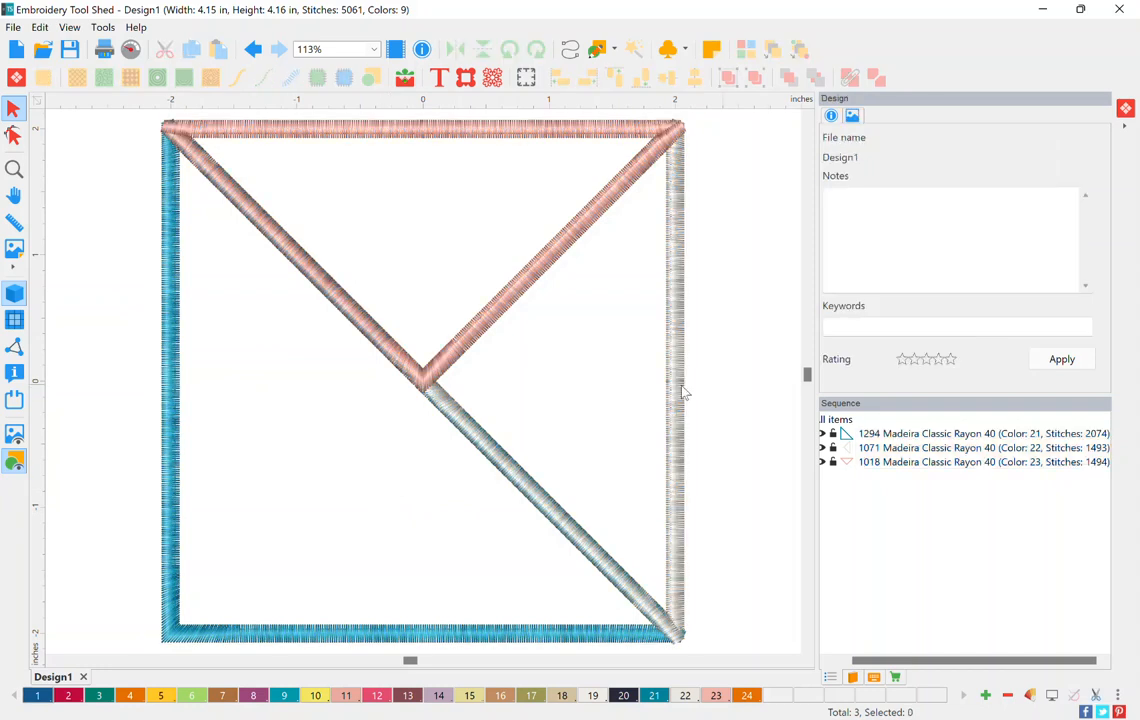
{"action": "left_click", "coordinate": [130, 49]}
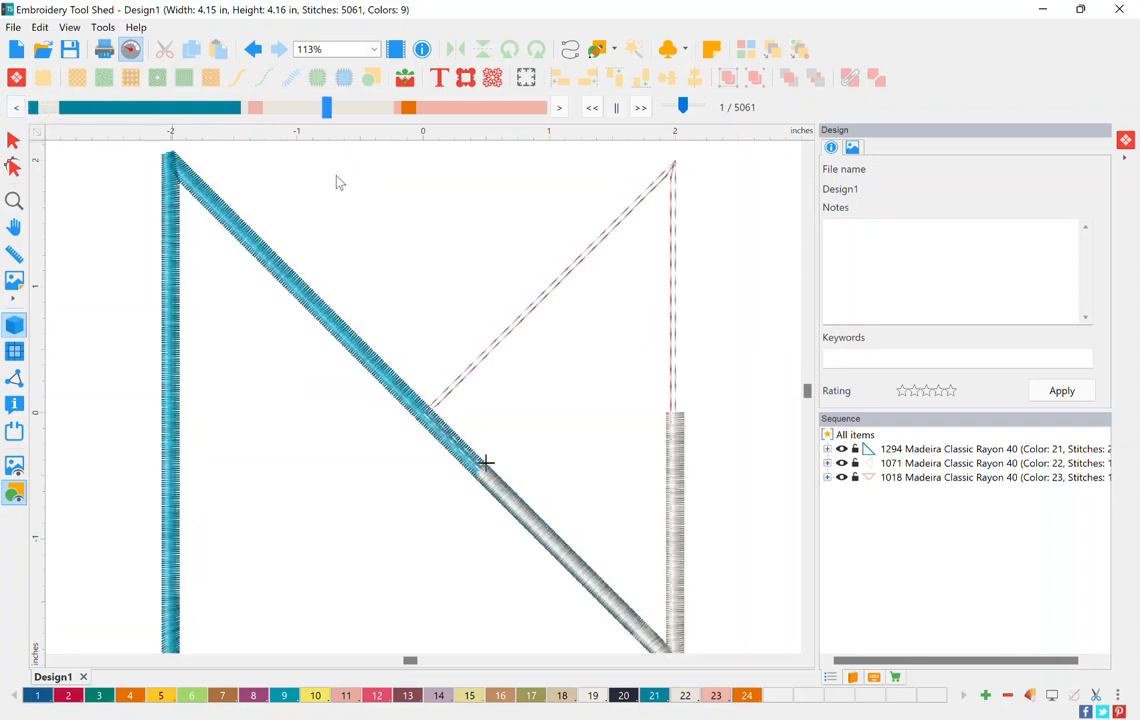
{"action": "left_click", "coordinate": [14, 145]}
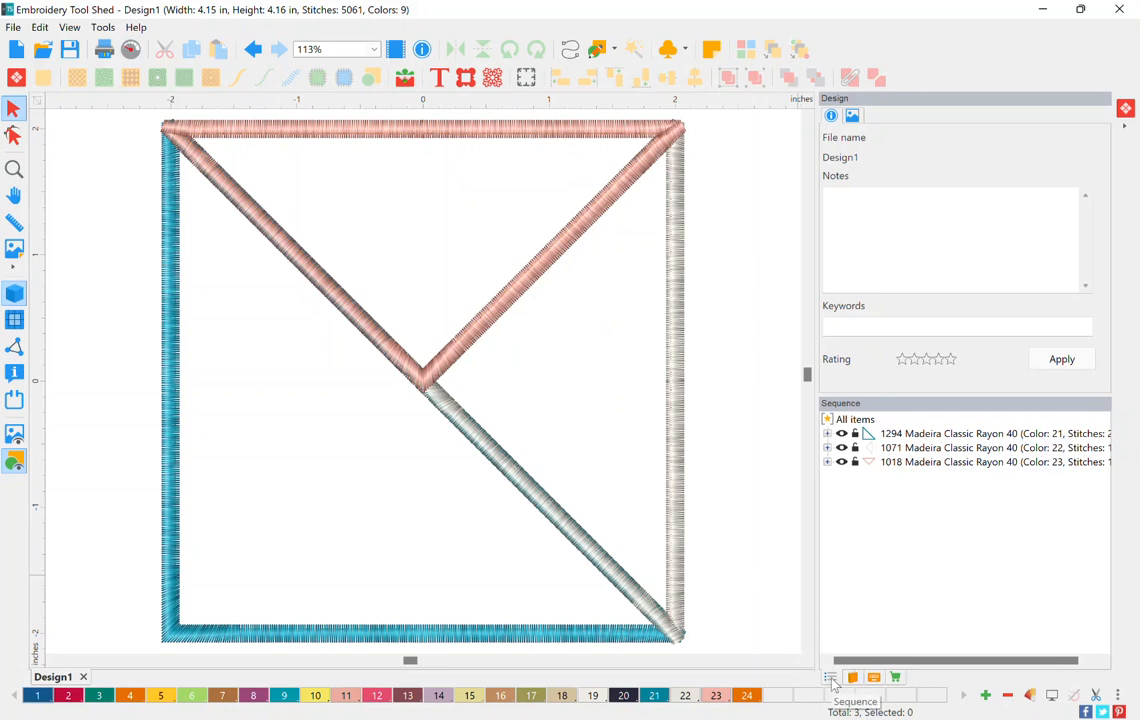
Step: Hide the light grey 1071 and pink 1018 applique pieces in the sequence
{"action": "left_click", "coordinate": [841, 448]}
{"action": "left_click", "coordinate": [841, 462]}
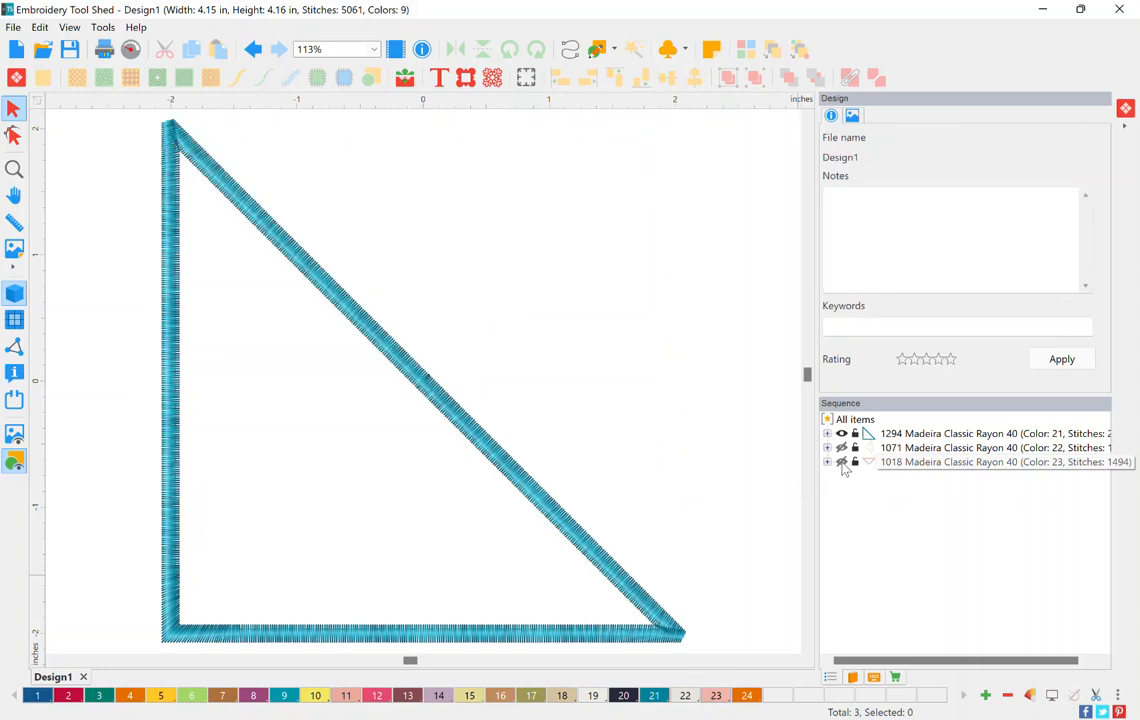
{"action": "left_click", "coordinate": [845, 463]}
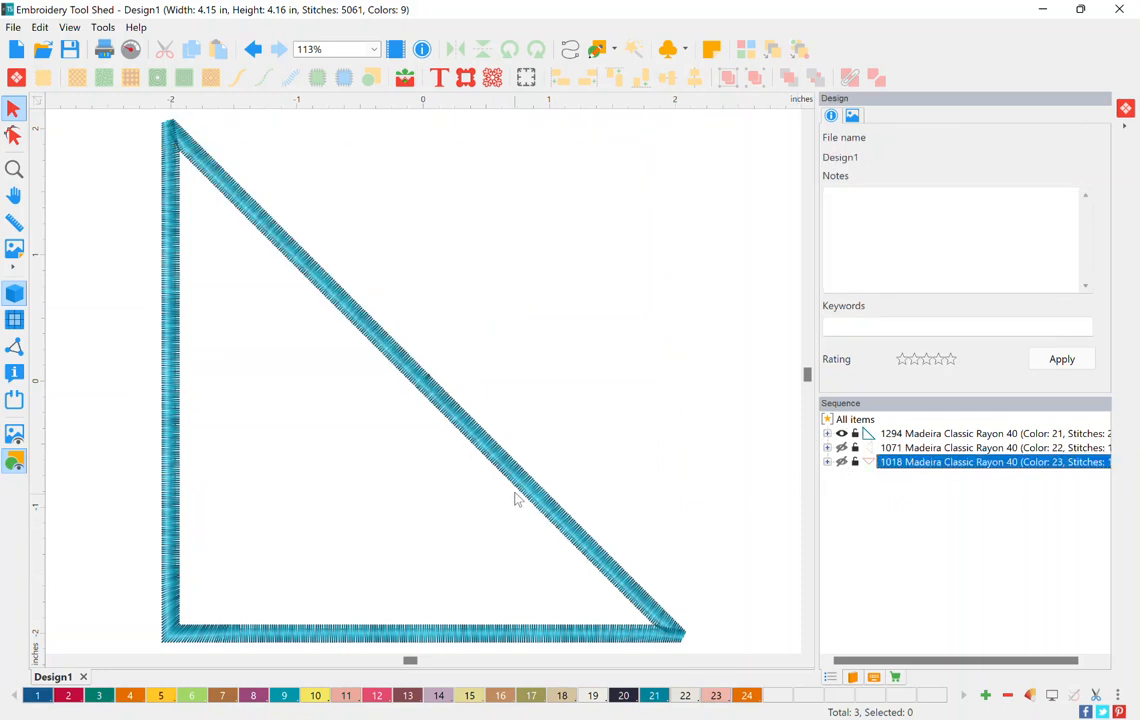
Step: Break up the path of the large teal triangle's applique into separate stitch objects
{"action": "left_click", "coordinate": [828, 434]}
{"action": "left_click", "coordinate": [895, 448]}
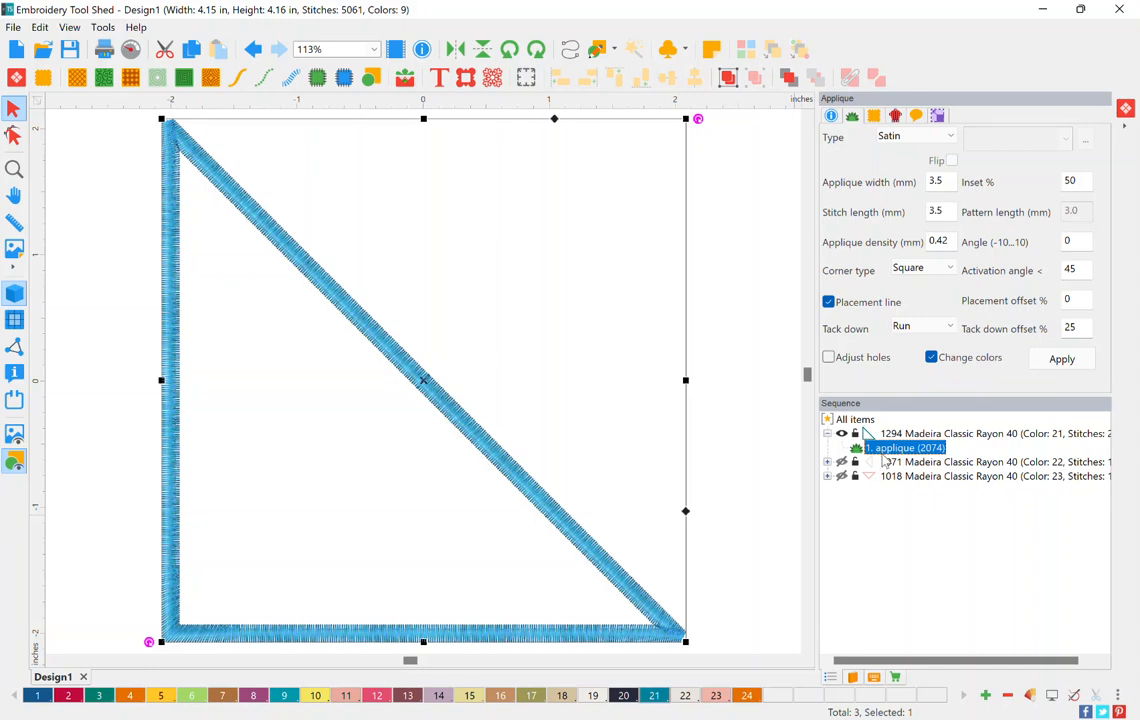
{"action": "right_click", "coordinate": [884, 453]}
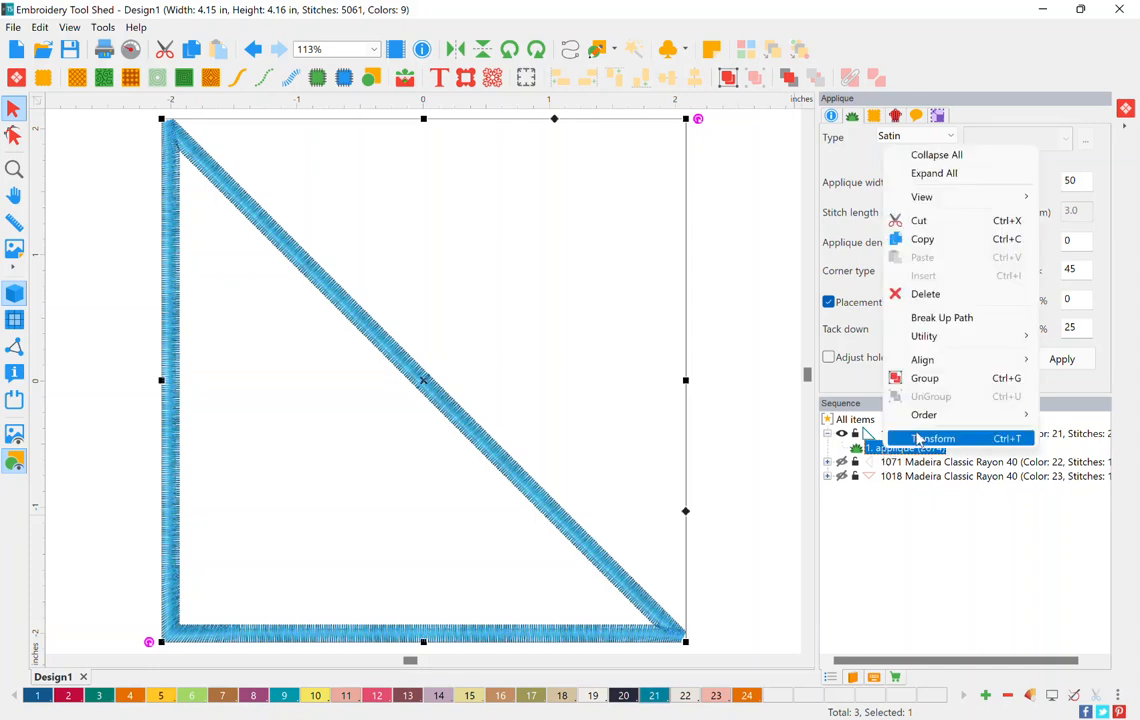
{"action": "left_click", "coordinate": [944, 320]}
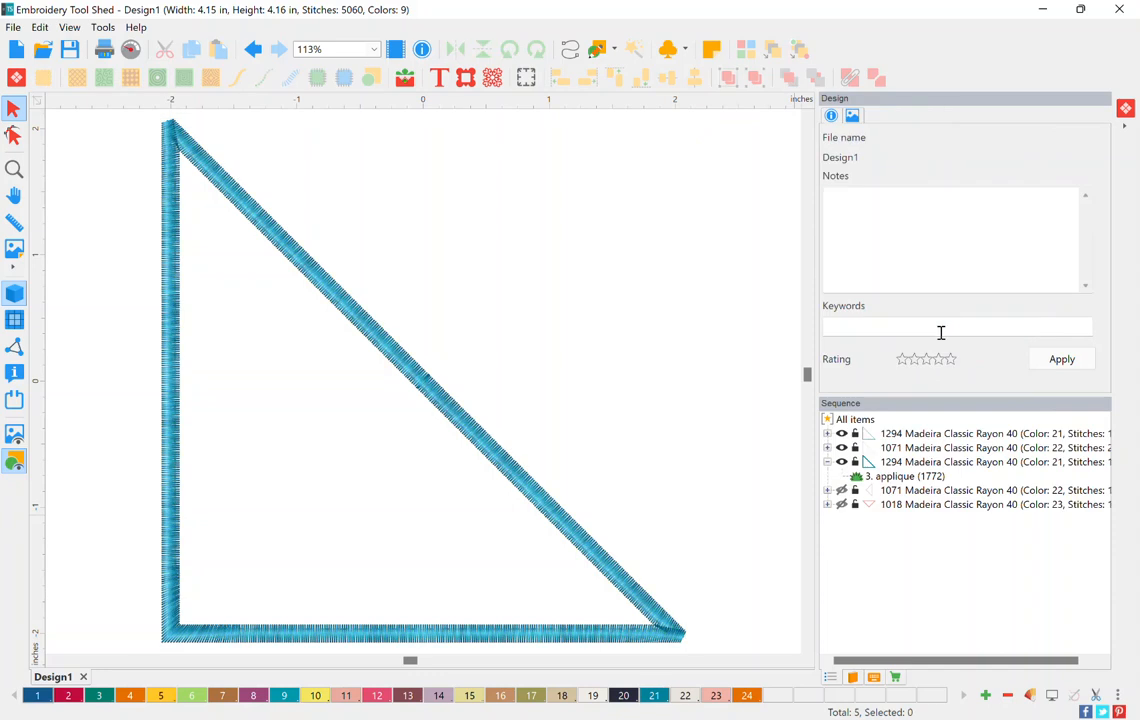
Step: Examine the separated placement line, tack-down run and satin border of the teal triangle
{"action": "left_click", "coordinate": [904, 434]}
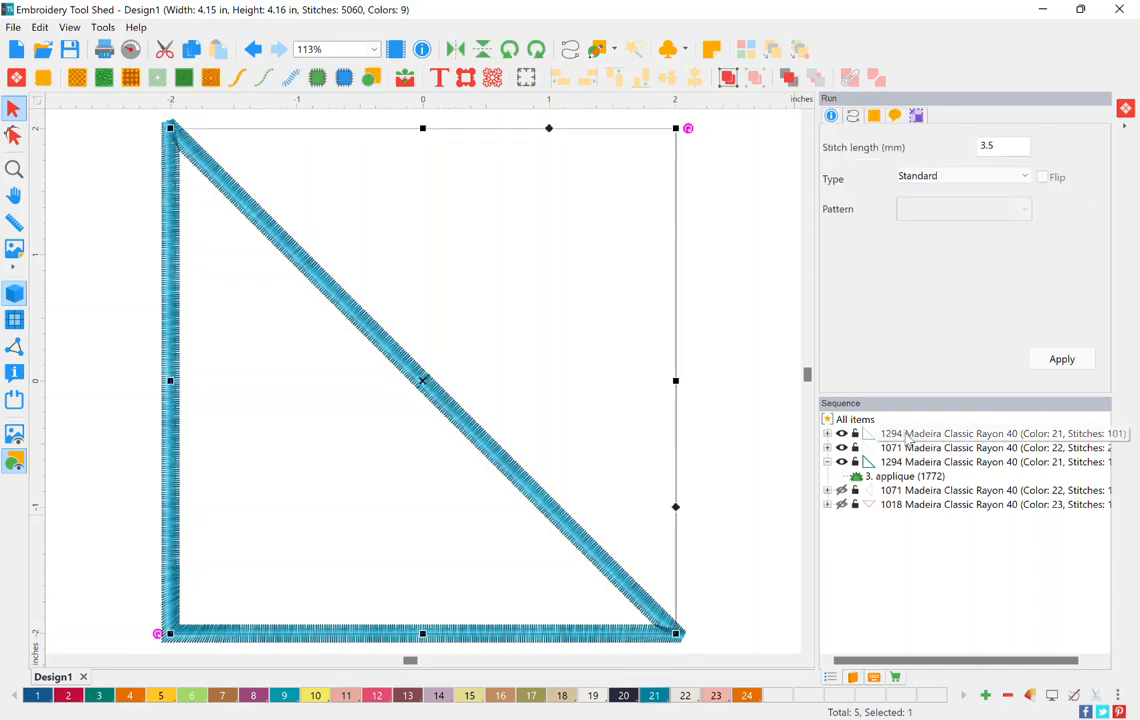
{"action": "left_click", "coordinate": [902, 448]}
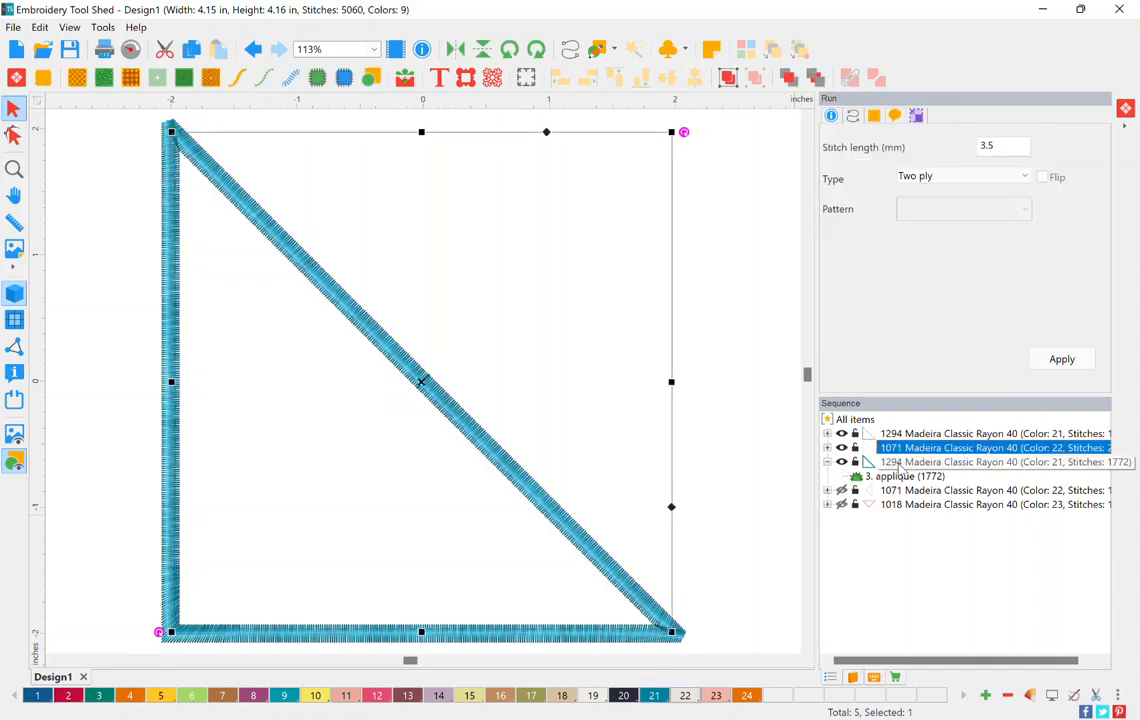
{"action": "left_click", "coordinate": [902, 463]}
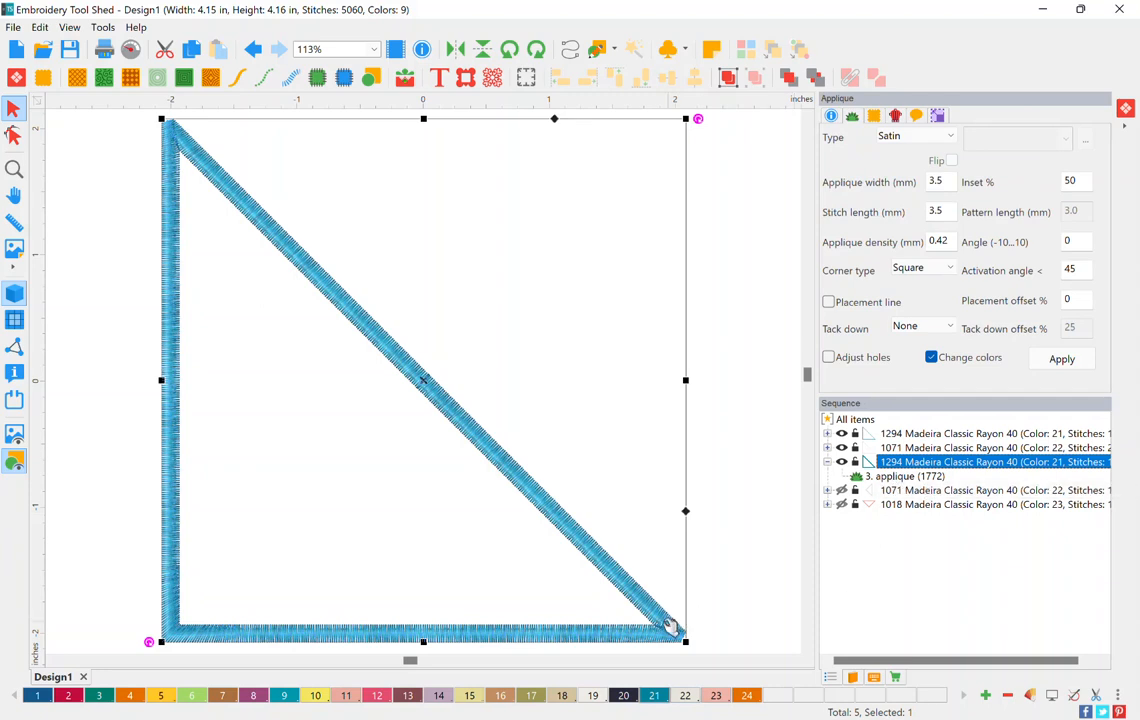
{"action": "left_click", "coordinate": [898, 477]}
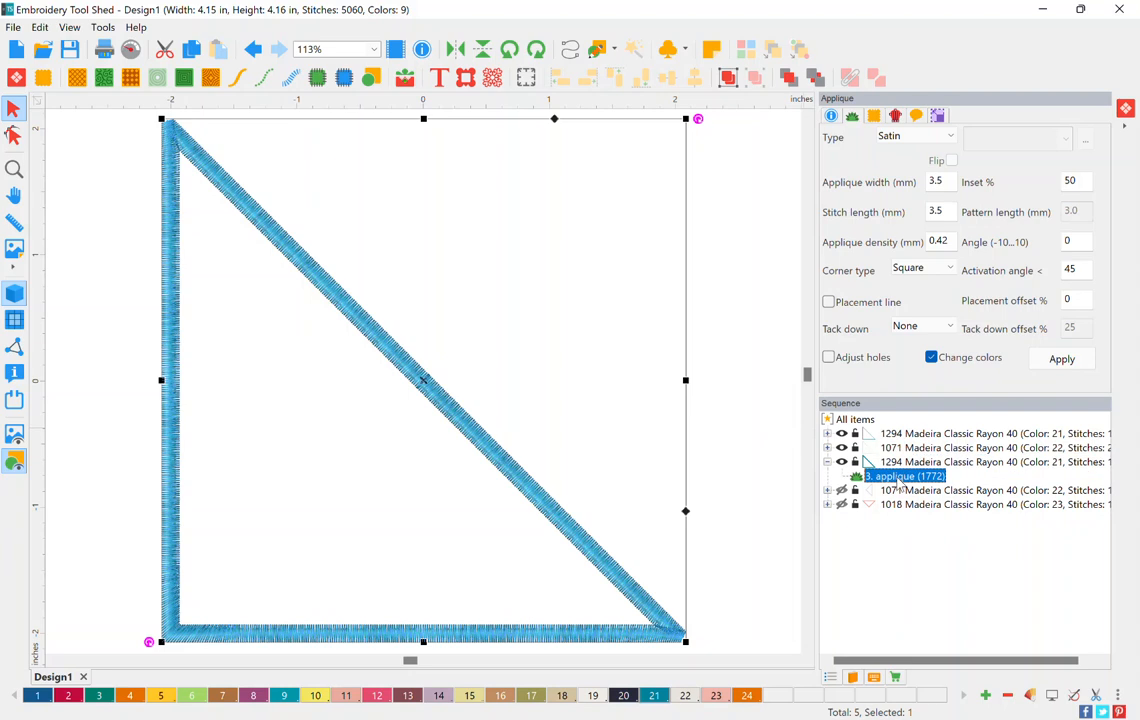
Step: Split the teal satin border's outline at both ends of the diagonal and update the path
{"action": "left_click", "coordinate": [14, 136]}
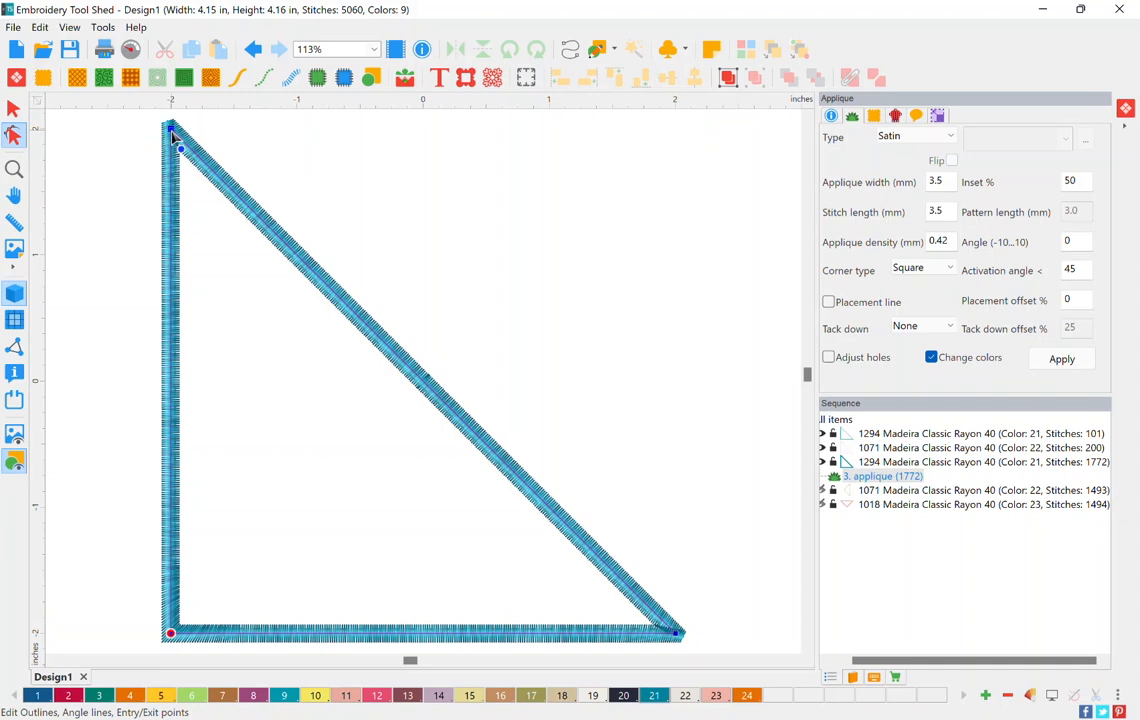
{"action": "right_click", "coordinate": [172, 135]}
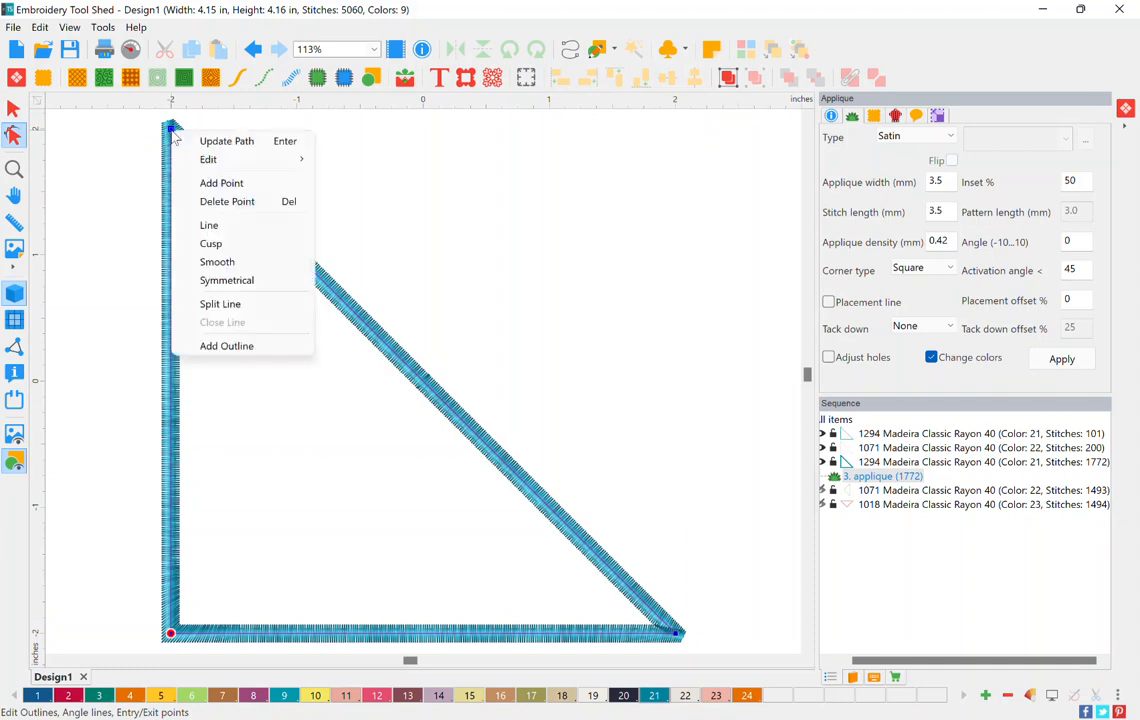
{"action": "left_click", "coordinate": [241, 308]}
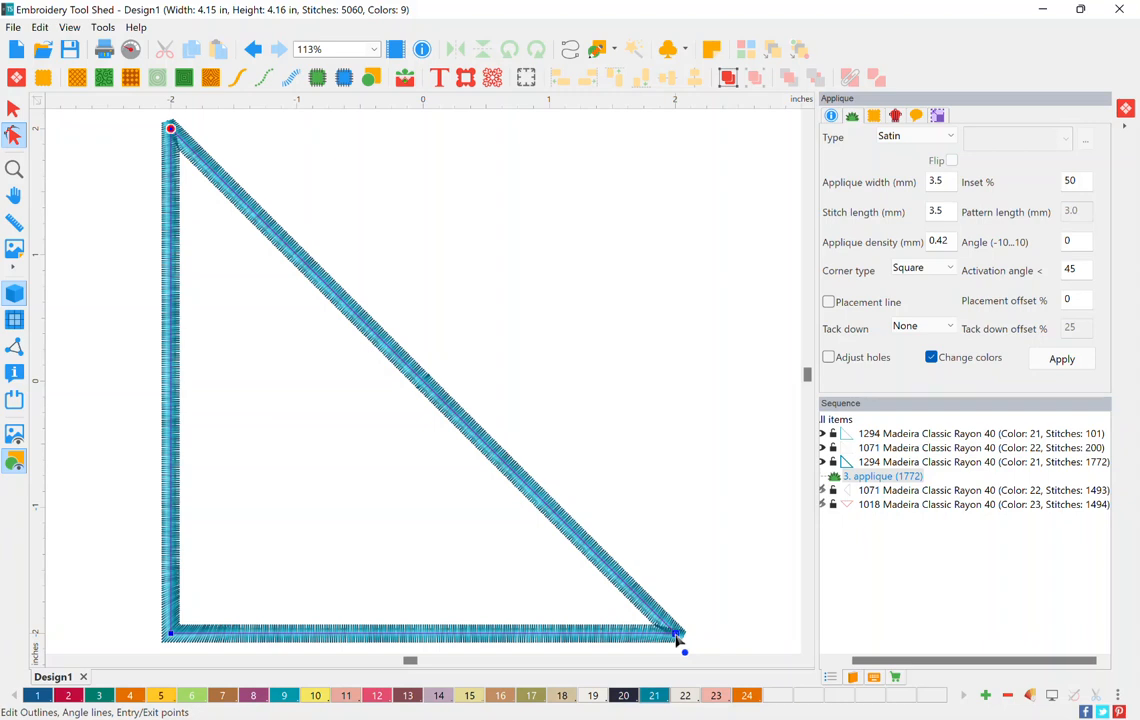
{"action": "right_click", "coordinate": [677, 640]}
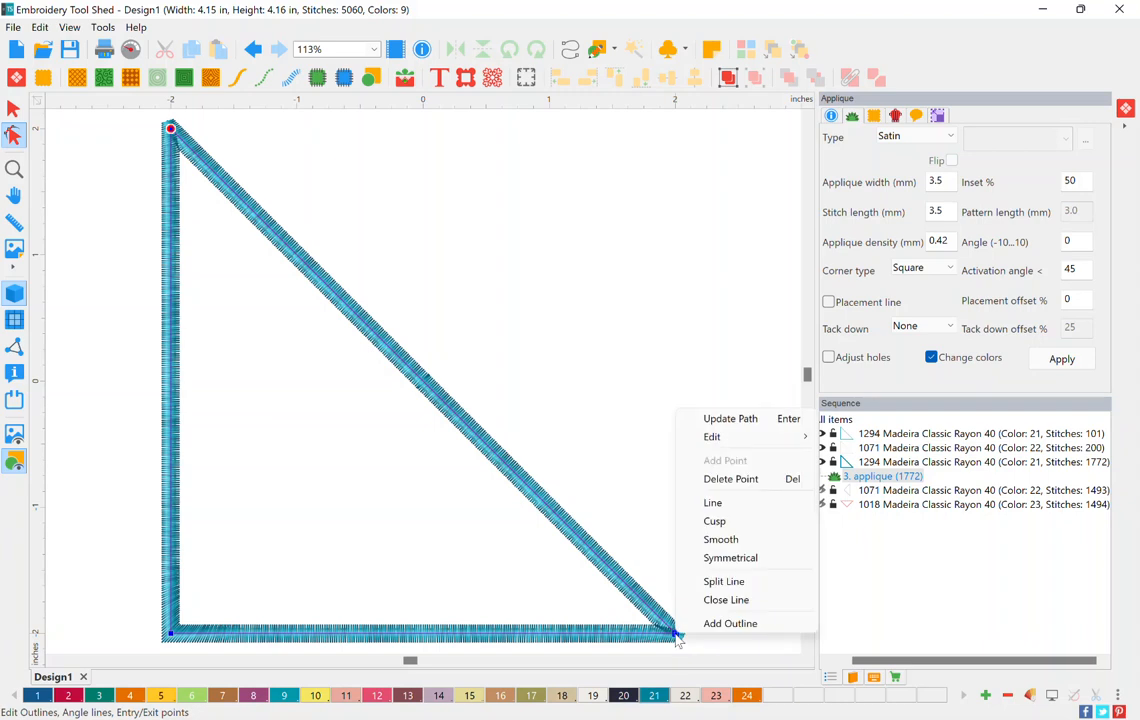
{"action": "left_click", "coordinate": [761, 594]}
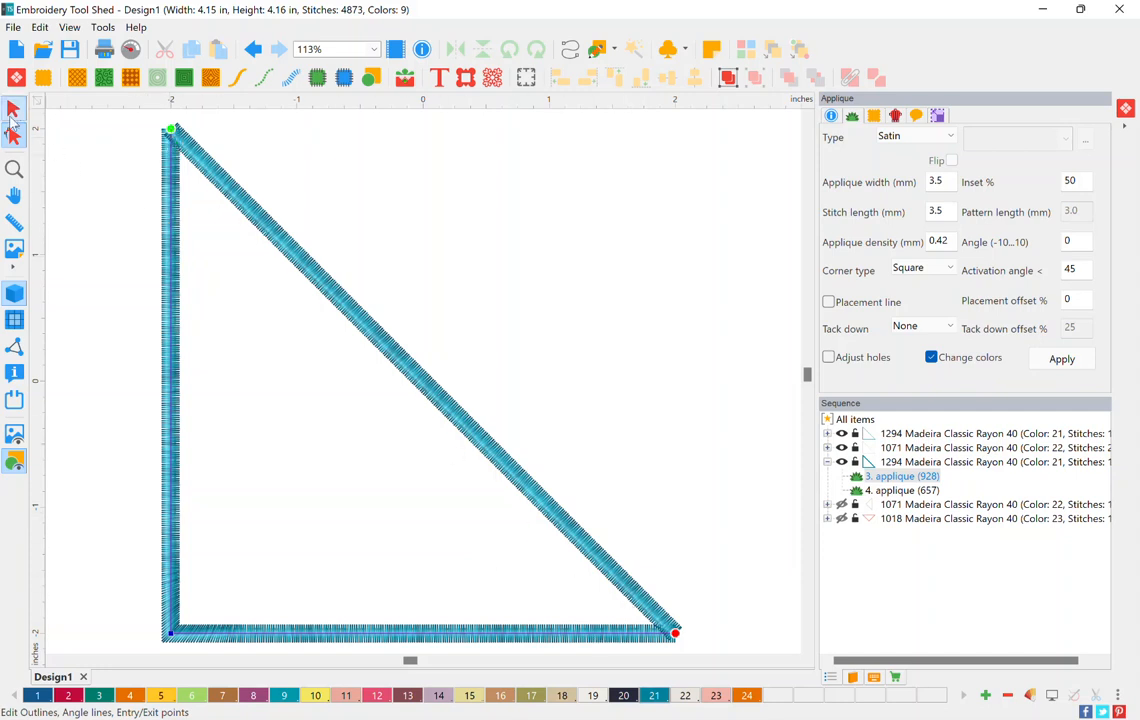
Step: Cut the diagonal satin segment from the teal triangle, keeping its placement and tack-down lines
{"action": "left_click", "coordinate": [15, 110]}
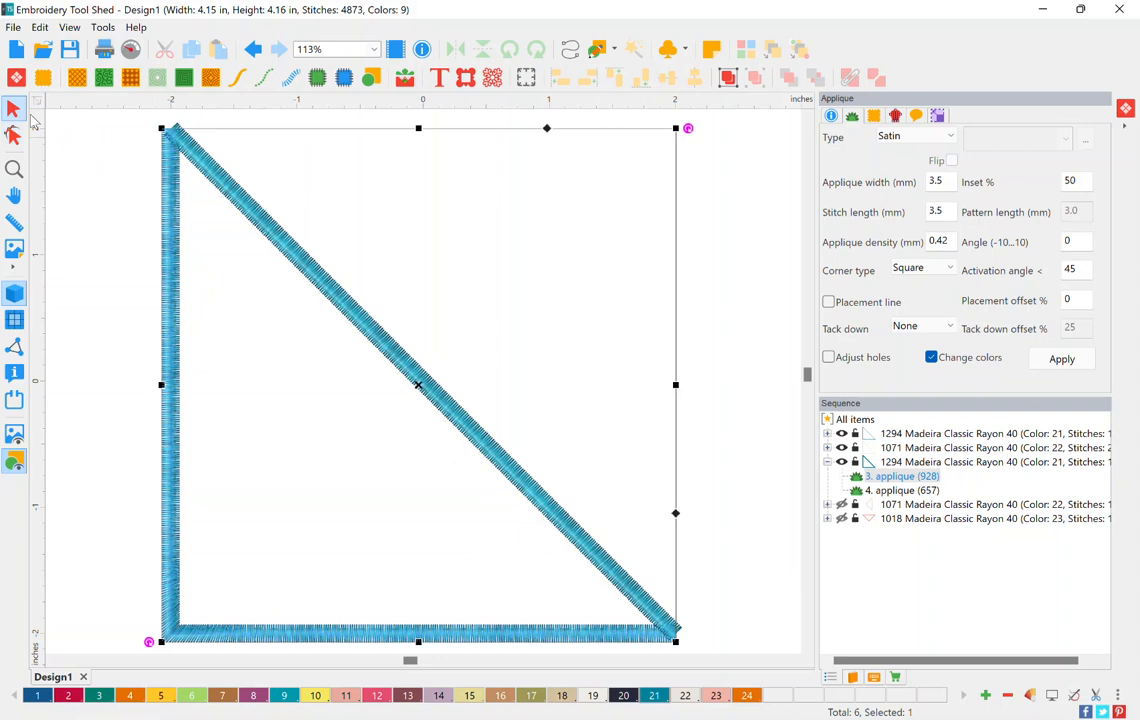
{"action": "left_click", "coordinate": [377, 340]}
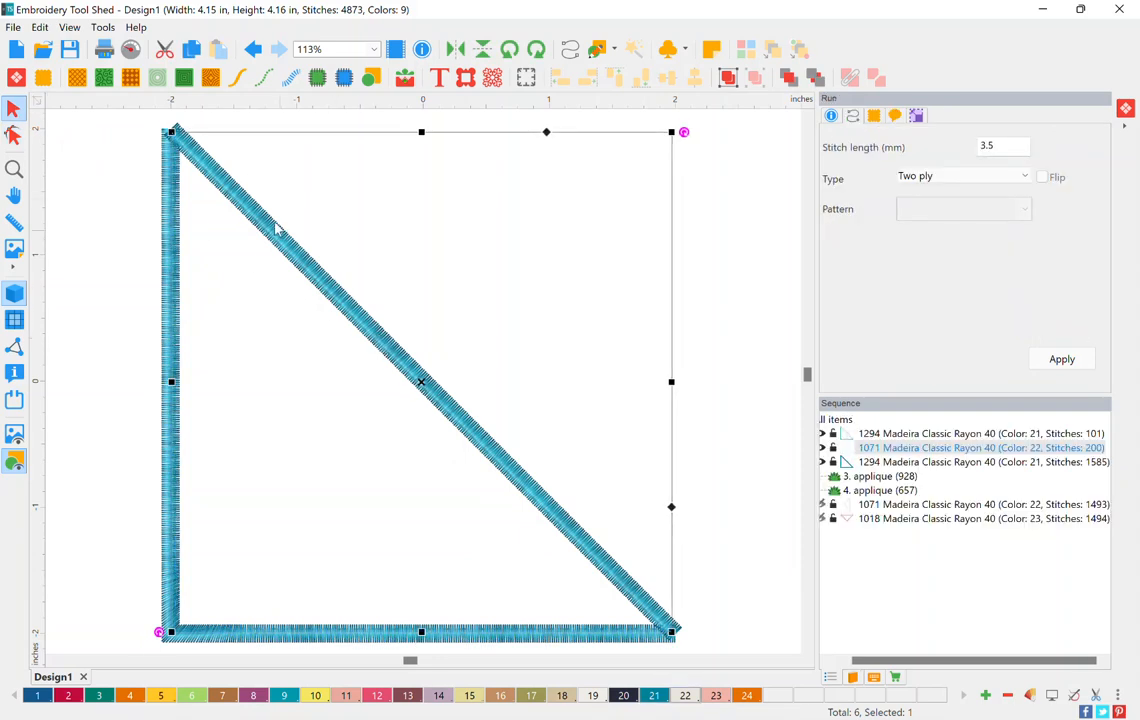
{"action": "left_click", "coordinate": [240, 180]}
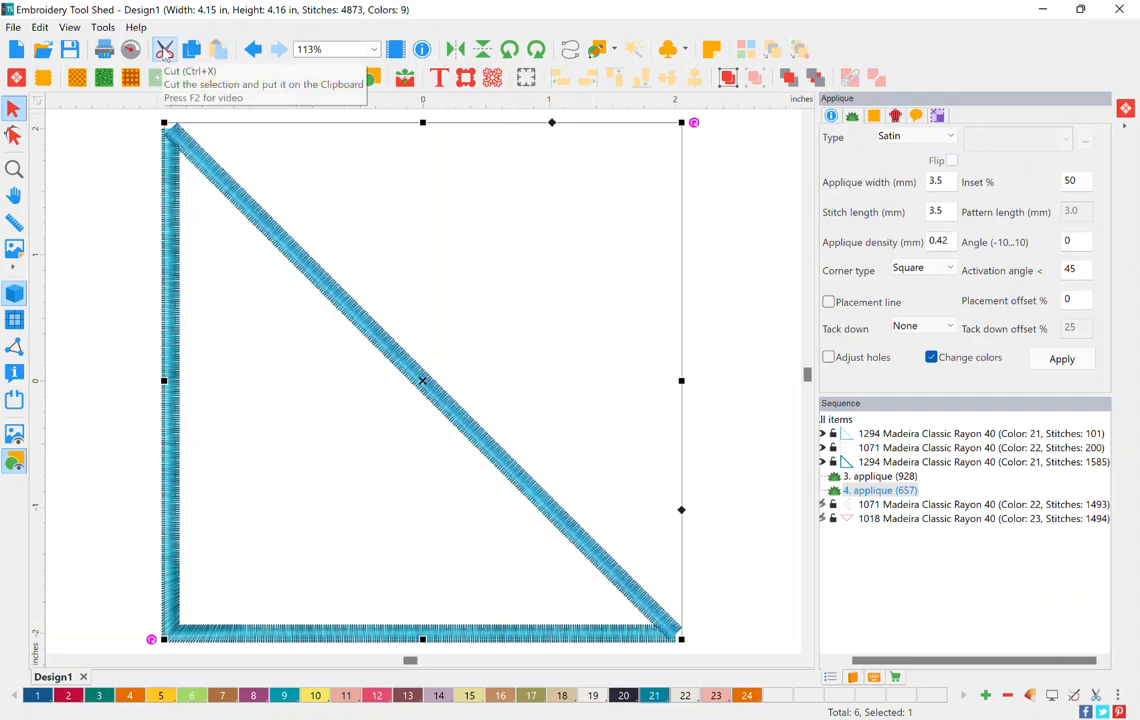
{"action": "left_click", "coordinate": [165, 50]}
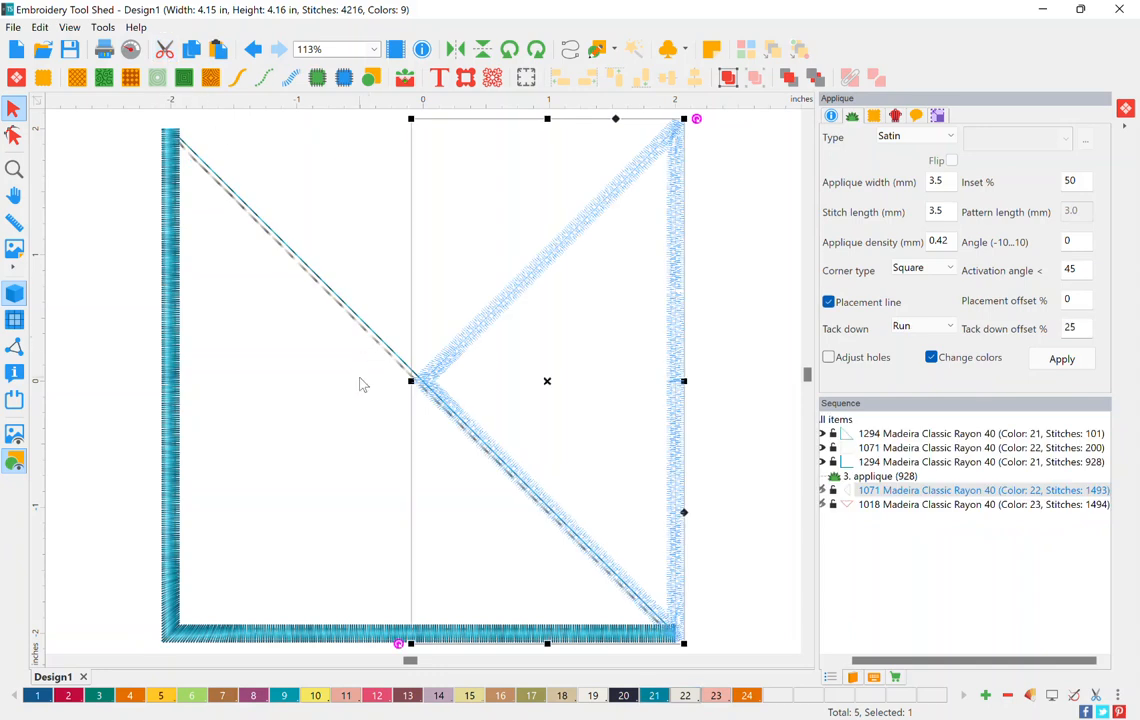
{"action": "left_click", "coordinate": [118, 259]}
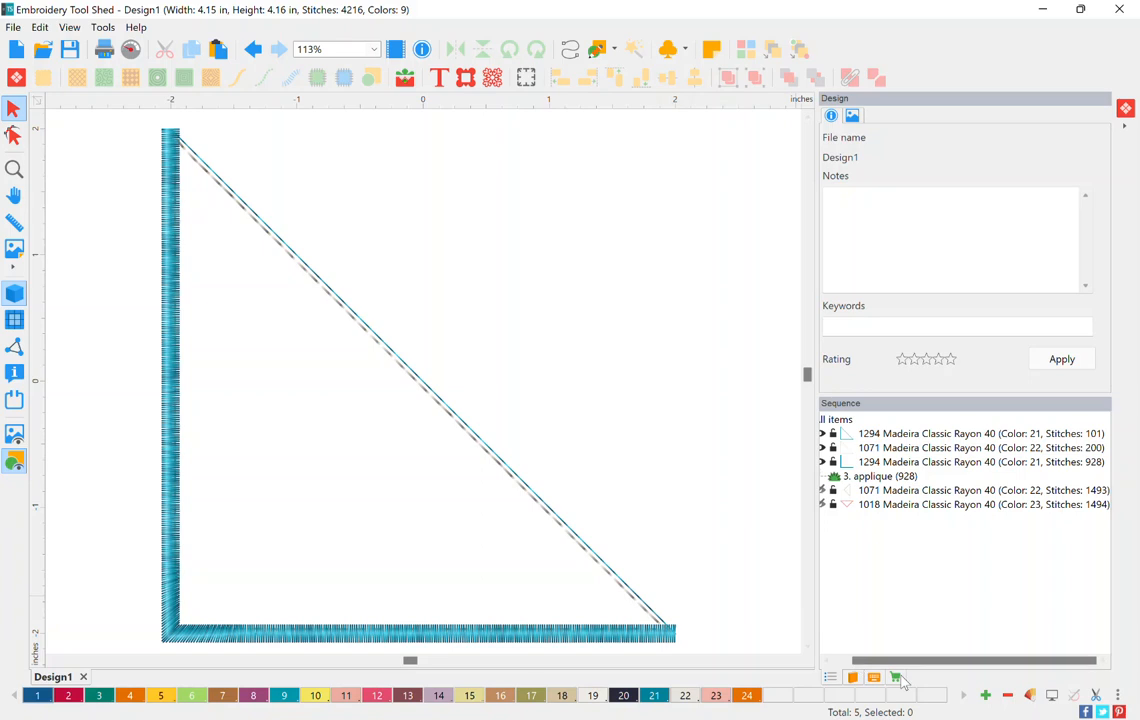
Step: Show the hidden pink 1018 and light grey 1071 applique pieces again
{"action": "left_click_drag", "start_coordinate": [905, 665], "coordinate": [887, 665]}
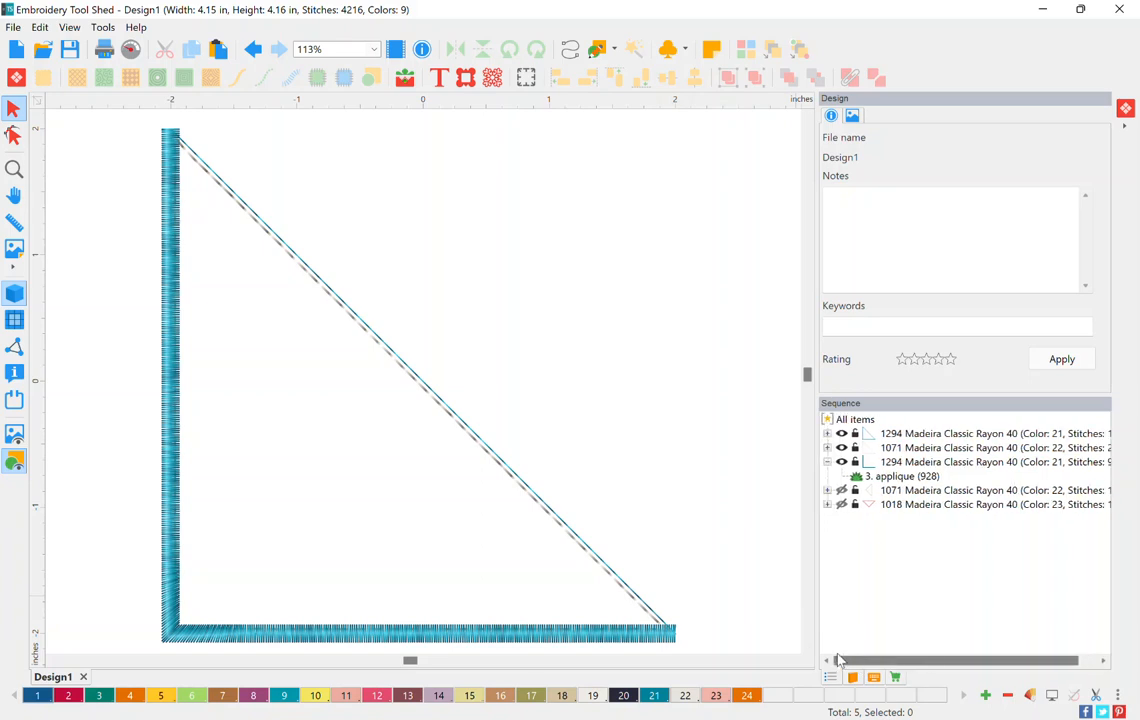
{"action": "left_click", "coordinate": [841, 506]}
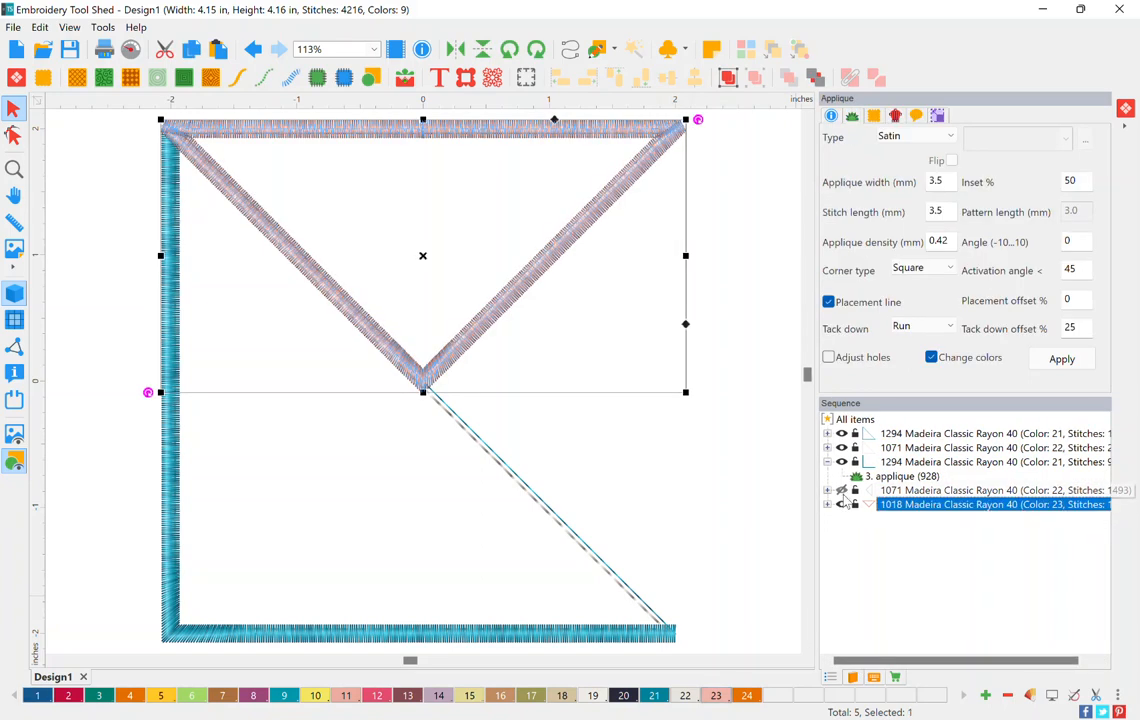
{"action": "left_click", "coordinate": [841, 491]}
{"action": "left_click", "coordinate": [850, 492]}
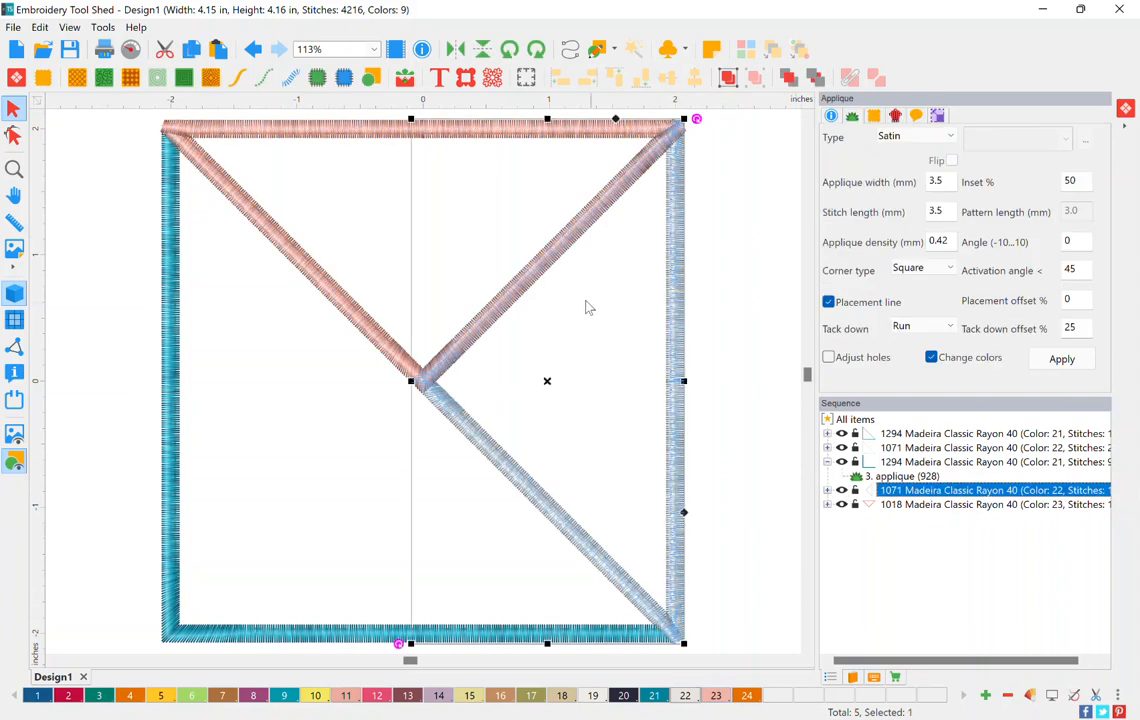
{"action": "left_click", "coordinate": [762, 316]}
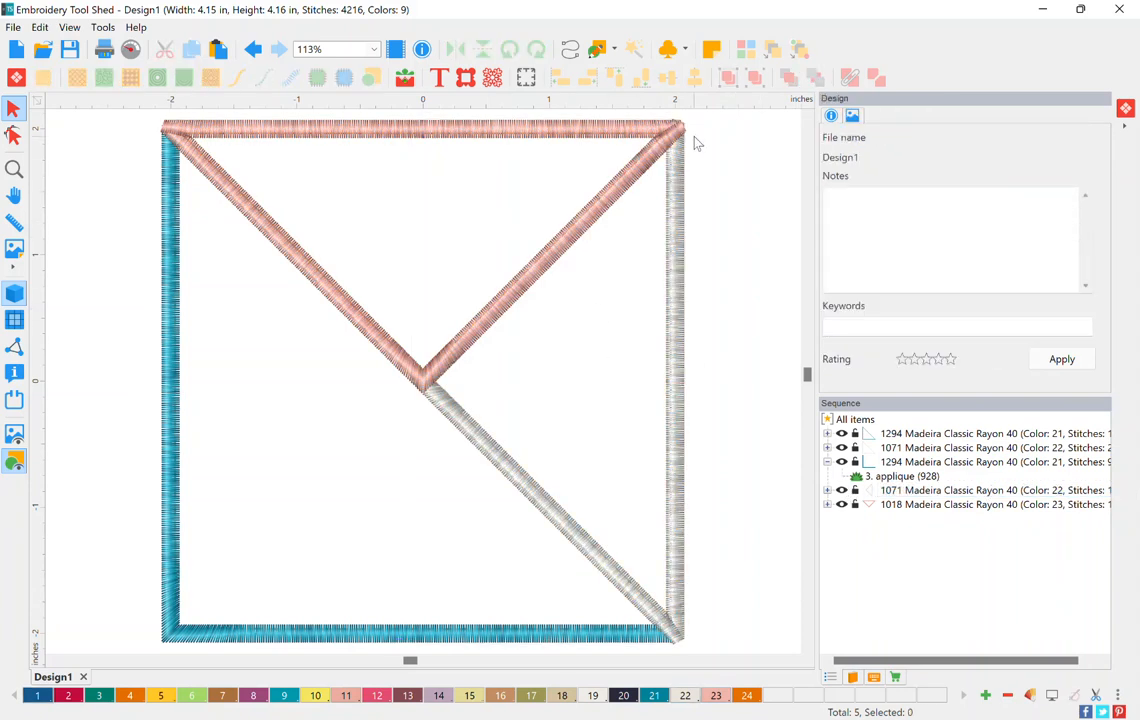
Step: Hide the pink 1018 piece and break up the path of the light grey 1071 triangle's applique
{"action": "left_click", "coordinate": [434, 377]}
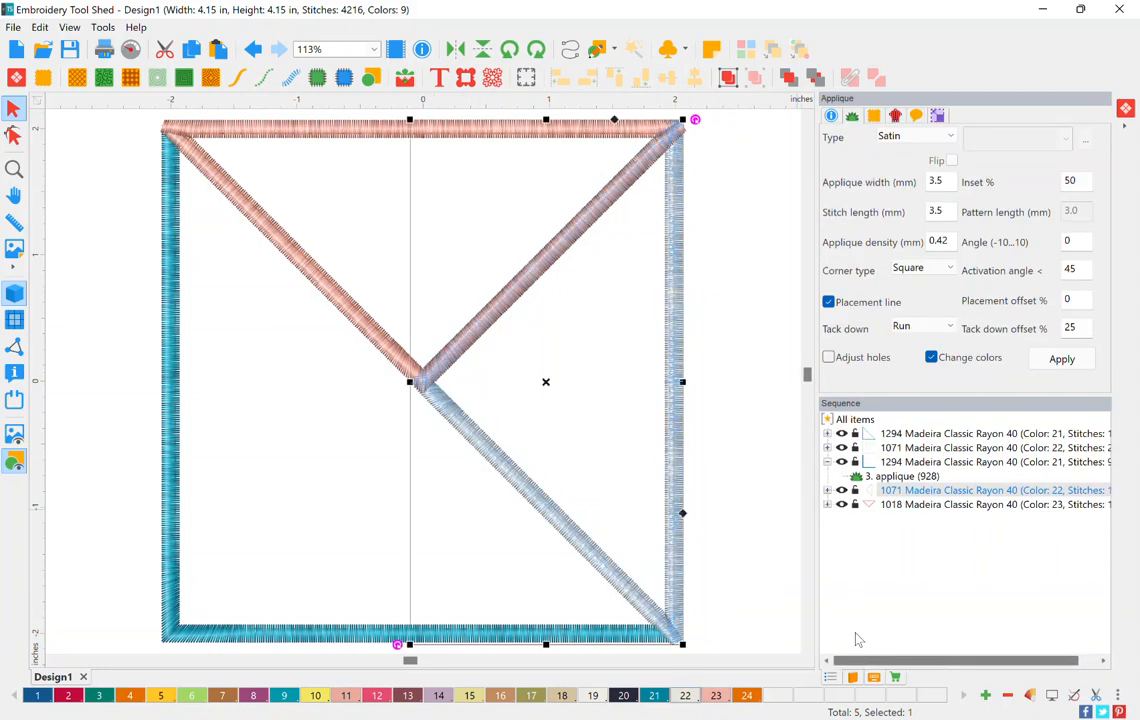
{"action": "left_click", "coordinate": [842, 505]}
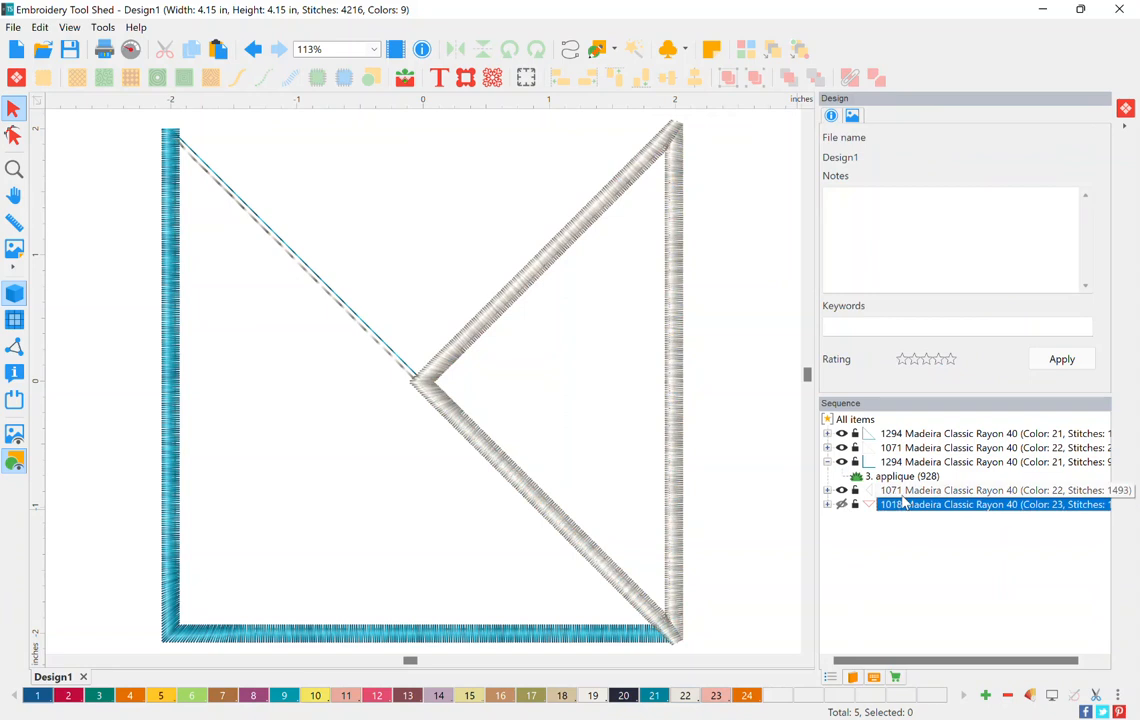
{"action": "left_click", "coordinate": [834, 492]}
{"action": "left_click", "coordinate": [827, 491]}
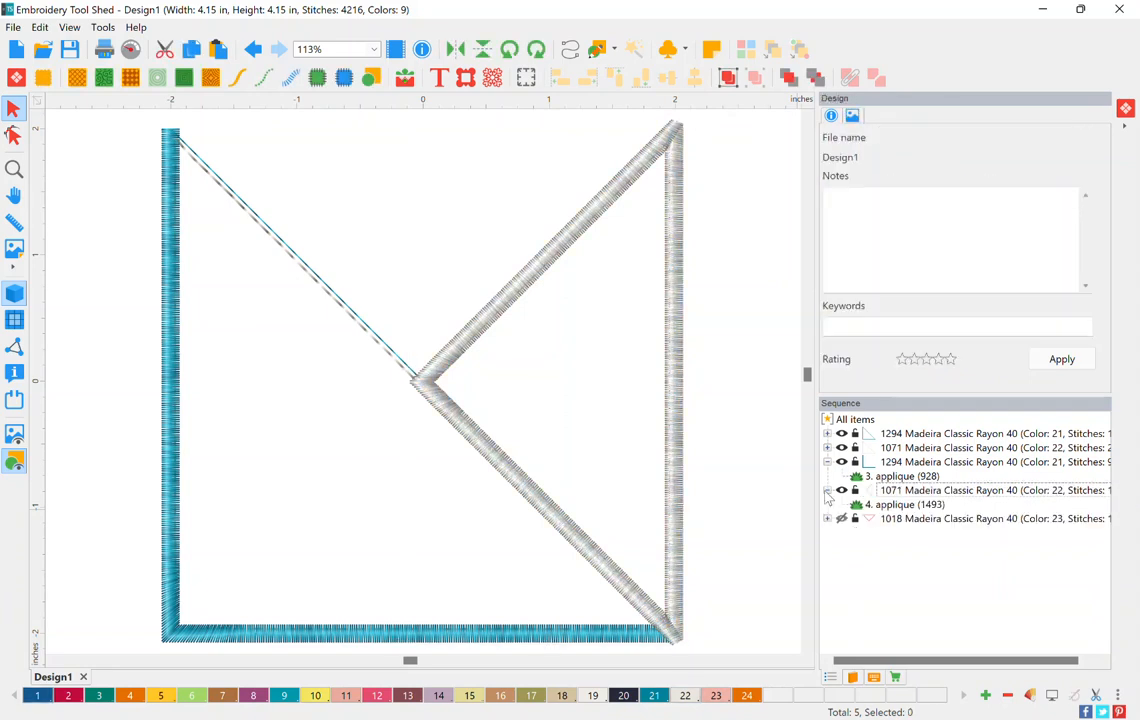
{"action": "left_click", "coordinate": [892, 505]}
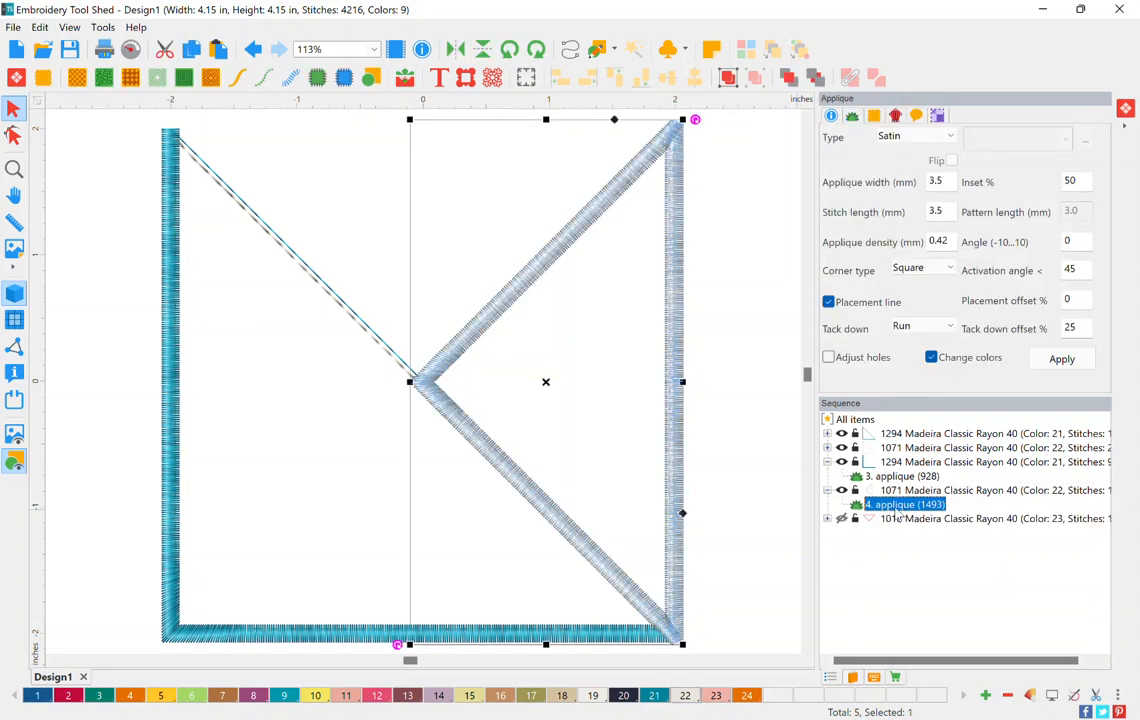
{"action": "right_click", "coordinate": [879, 513]}
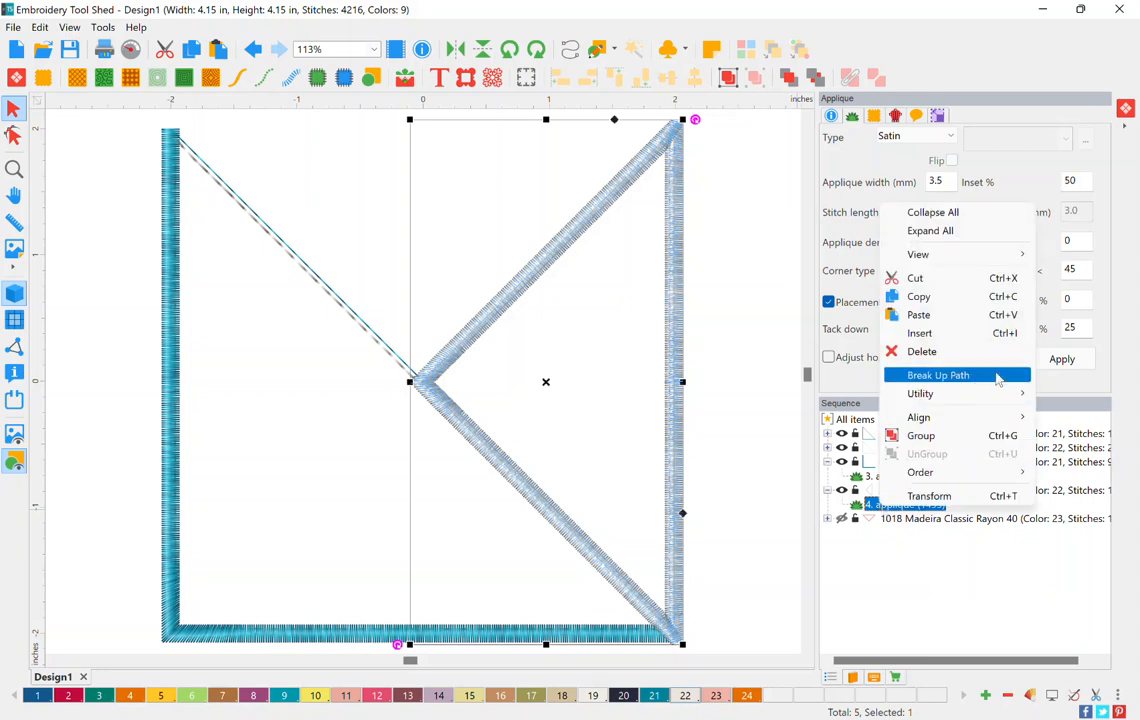
{"action": "left_click", "coordinate": [1003, 376]}
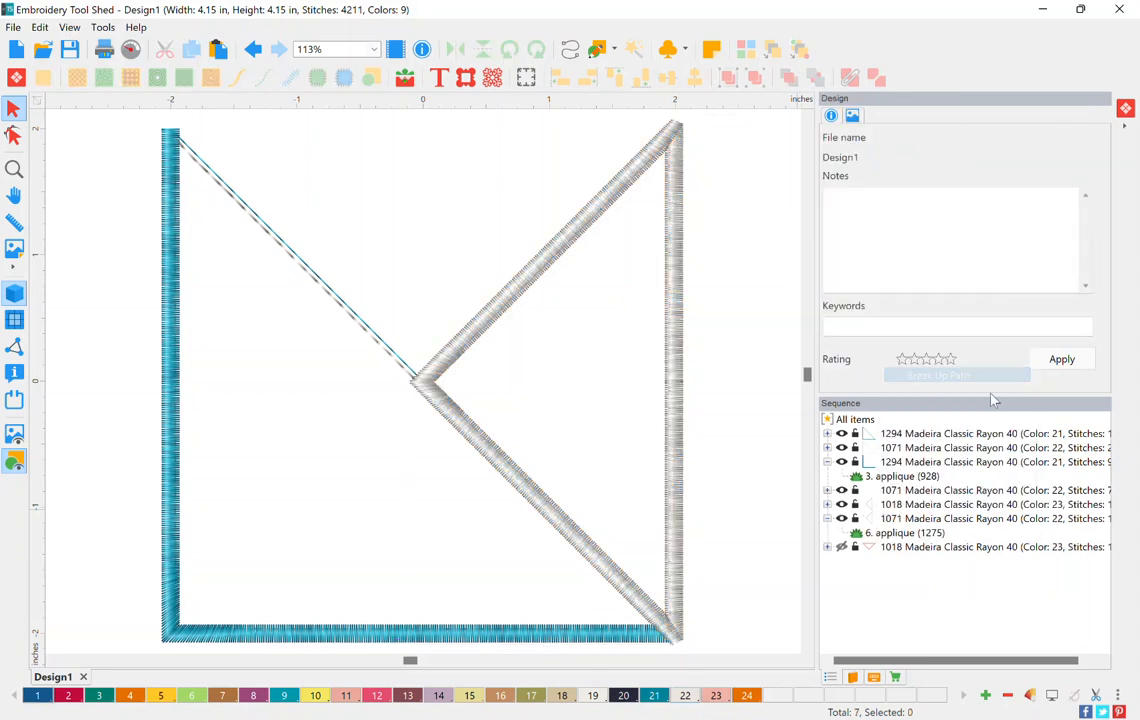
Step: Split the light grey satin border's outline at both ends of its upper diagonal, shared with the pink triangle, and update the path
{"action": "left_click", "coordinate": [913, 492]}
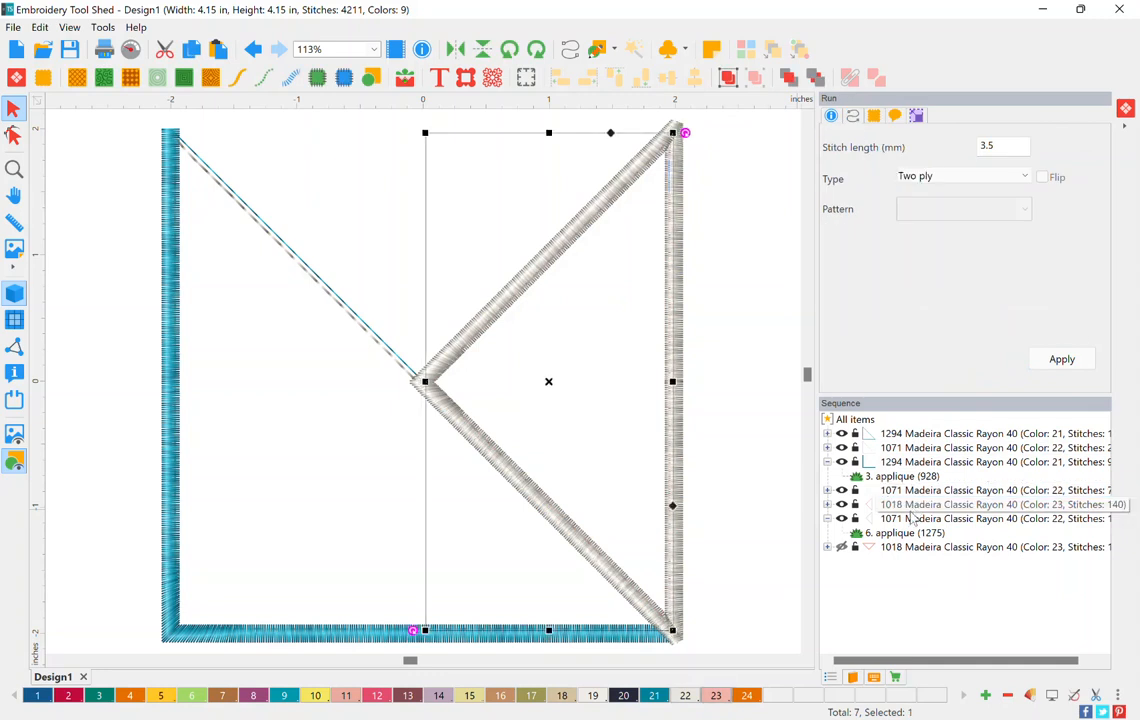
{"action": "left_click", "coordinate": [914, 506]}
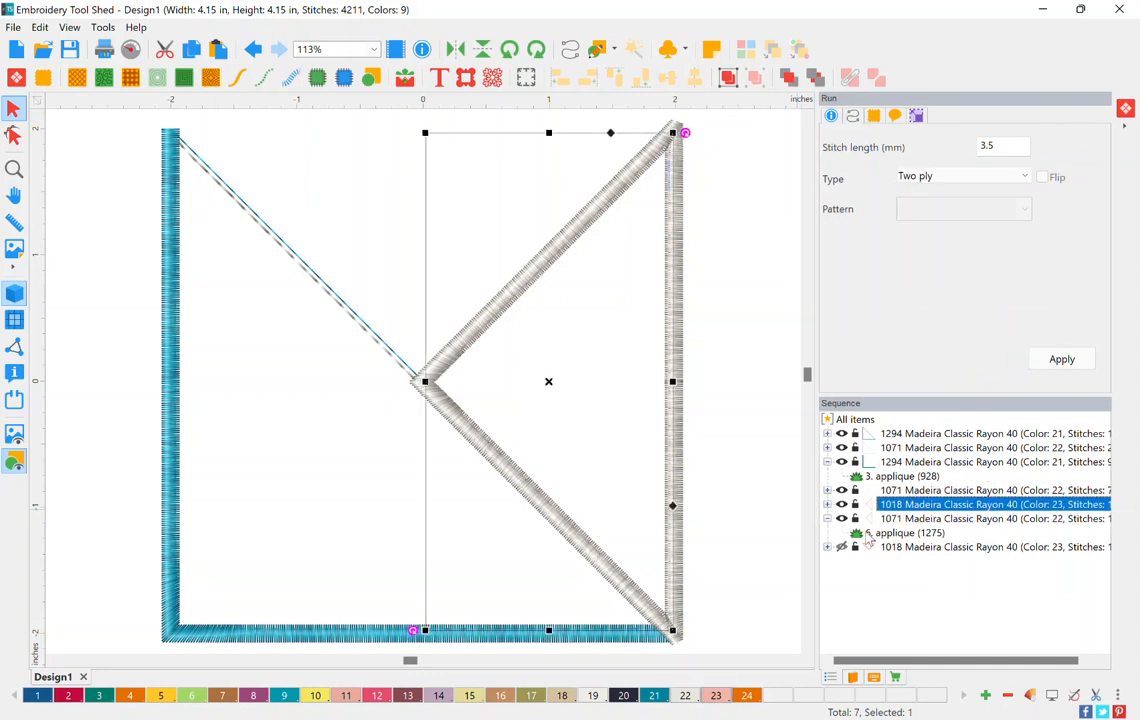
{"action": "left_click", "coordinate": [890, 534]}
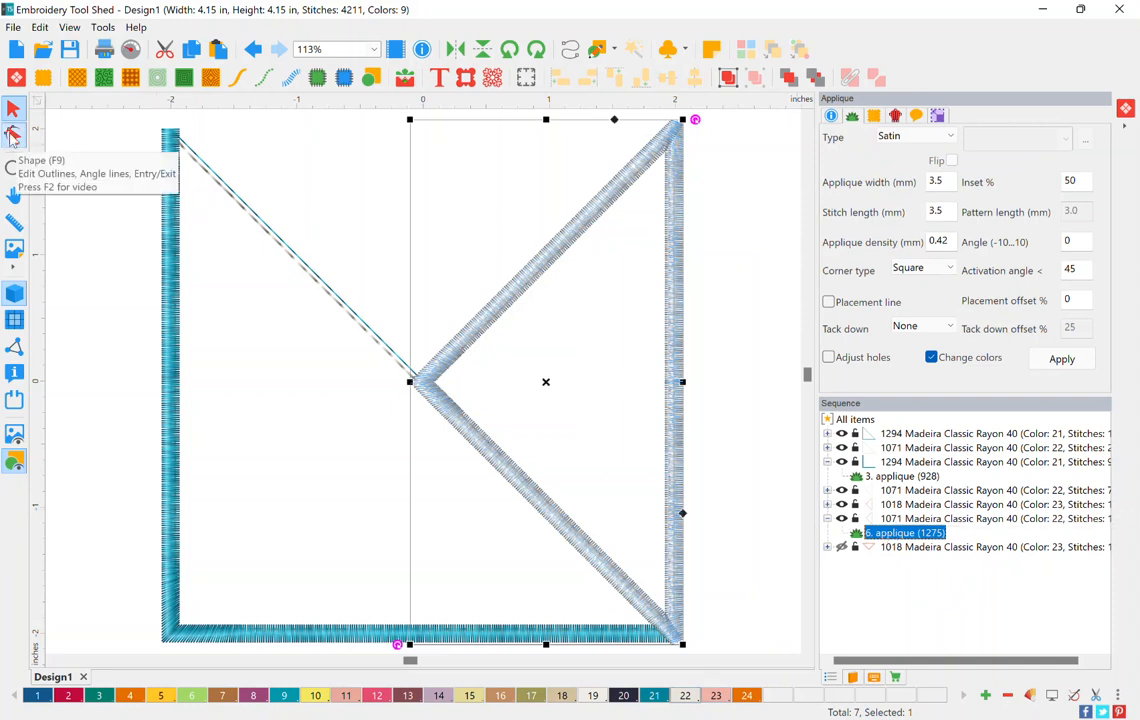
{"action": "left_click", "coordinate": [13, 136]}
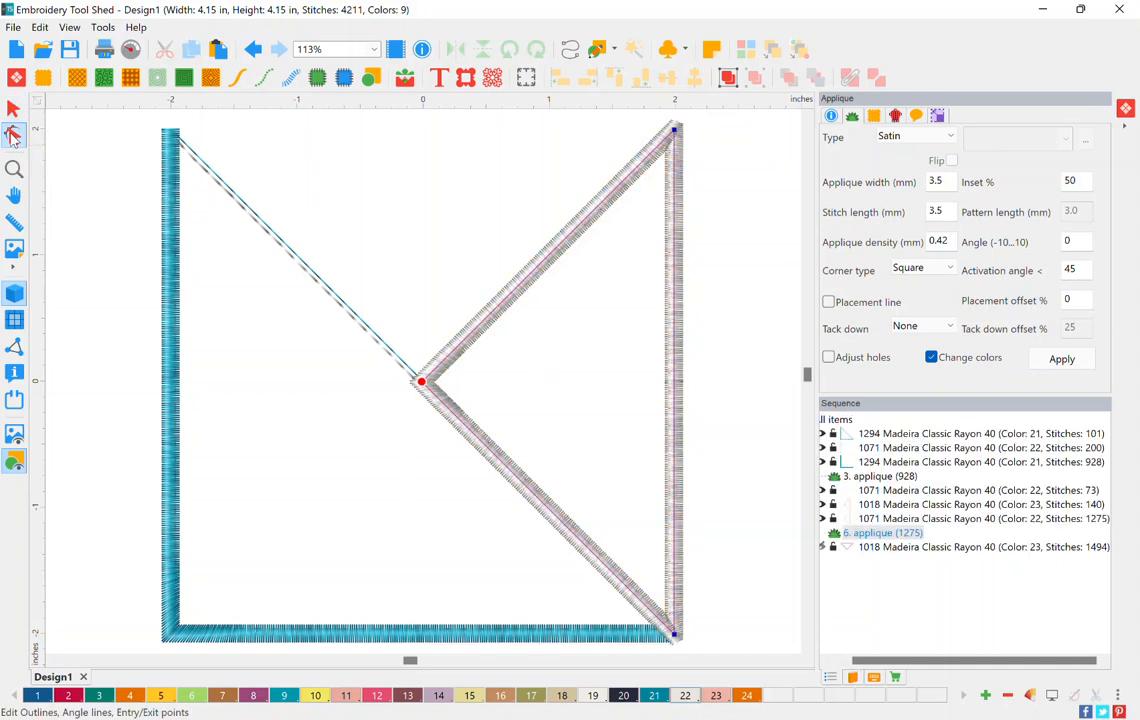
{"action": "right_click", "coordinate": [676, 137]}
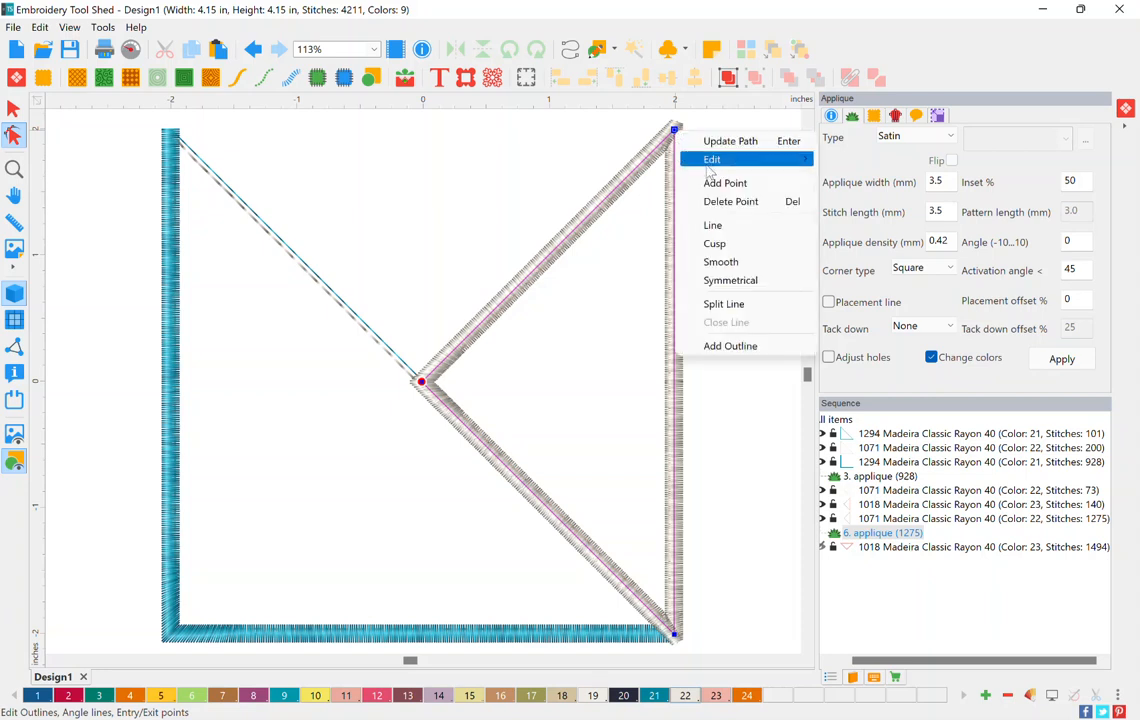
{"action": "left_click", "coordinate": [750, 309]}
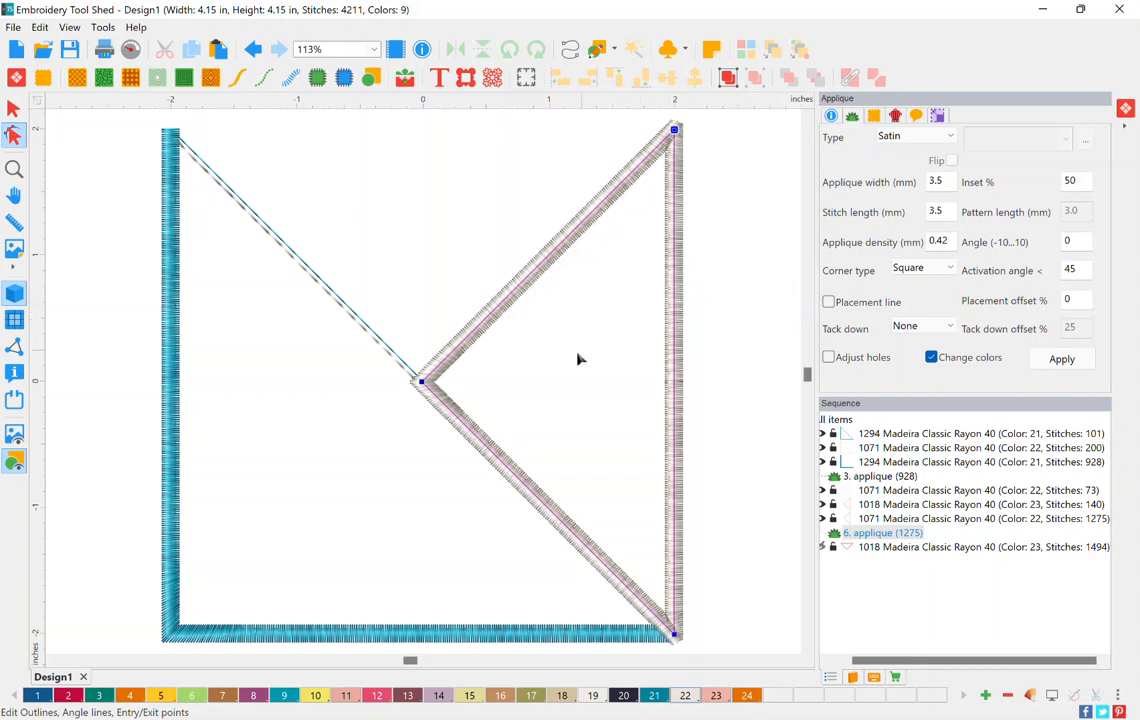
{"action": "left_click", "coordinate": [422, 388]}
{"action": "right_click", "coordinate": [422, 385]}
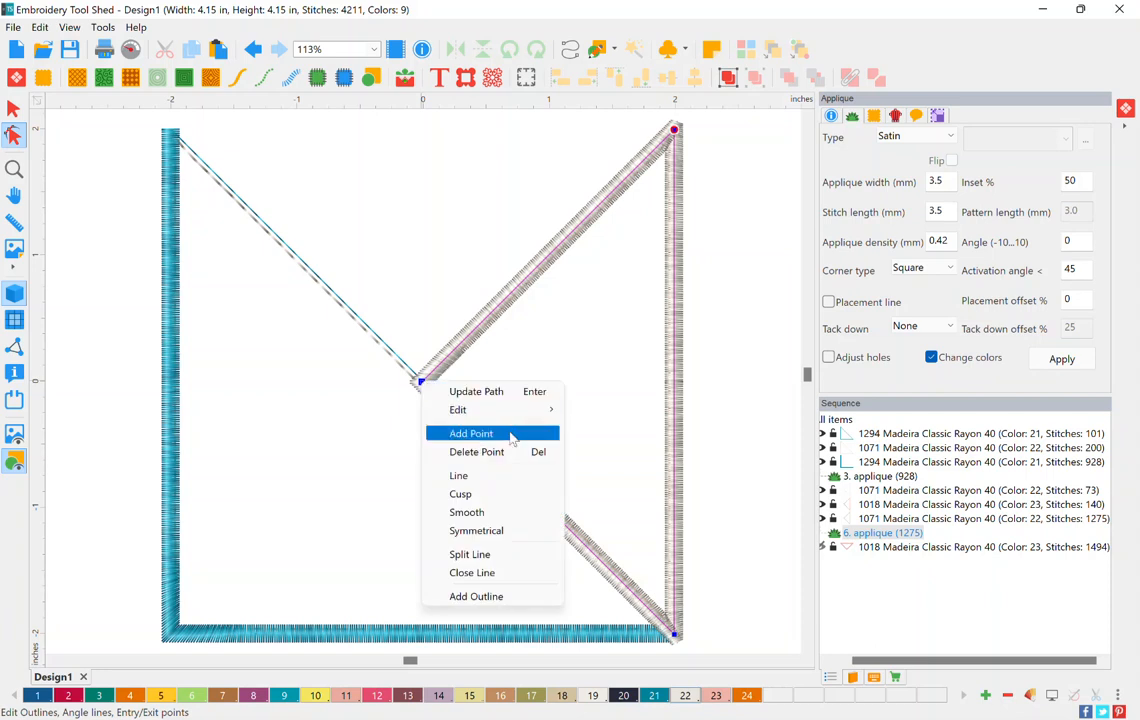
{"action": "left_click", "coordinate": [543, 556]}
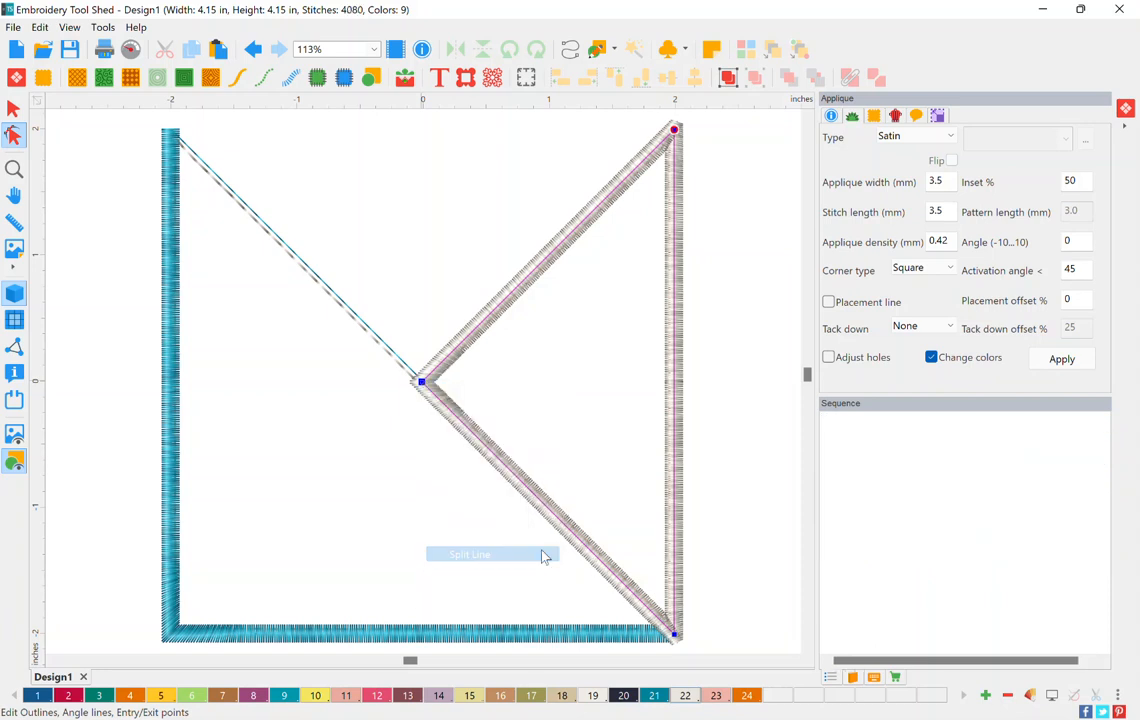
Step: Delete the light grey triangle's upper diagonal satin segment and show the hidden pink 1018 piece again
{"action": "left_click", "coordinate": [13, 110]}
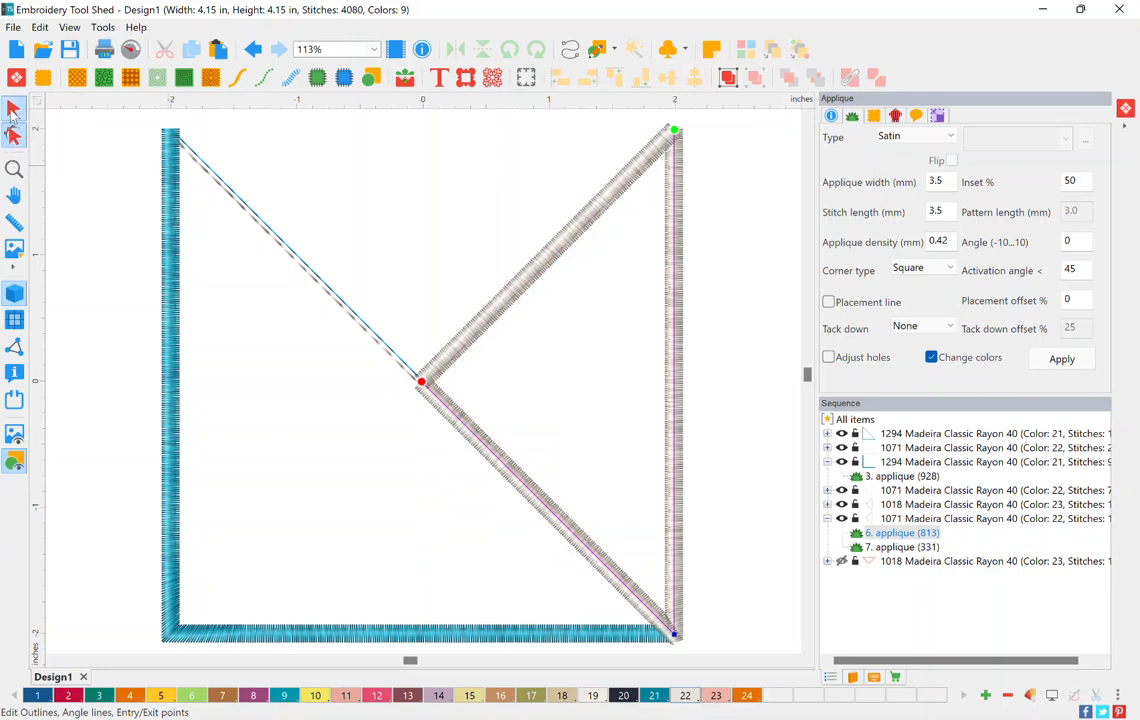
{"action": "left_click", "coordinate": [529, 273]}
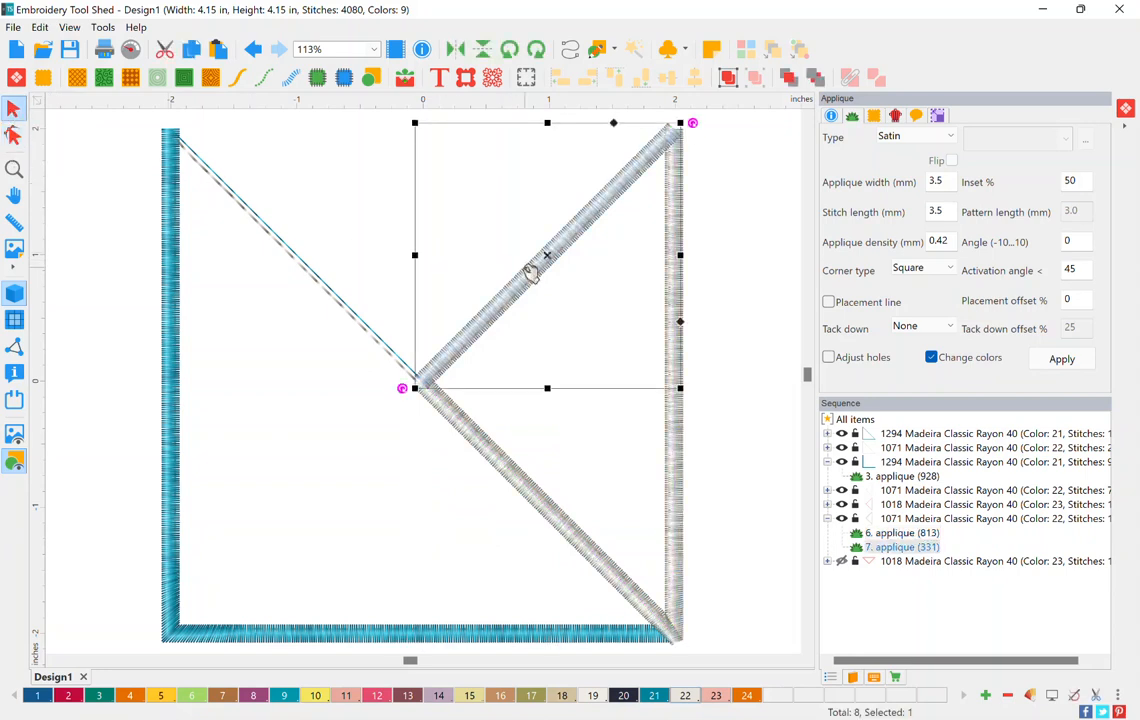
{"action": "key", "text": "Delete"}
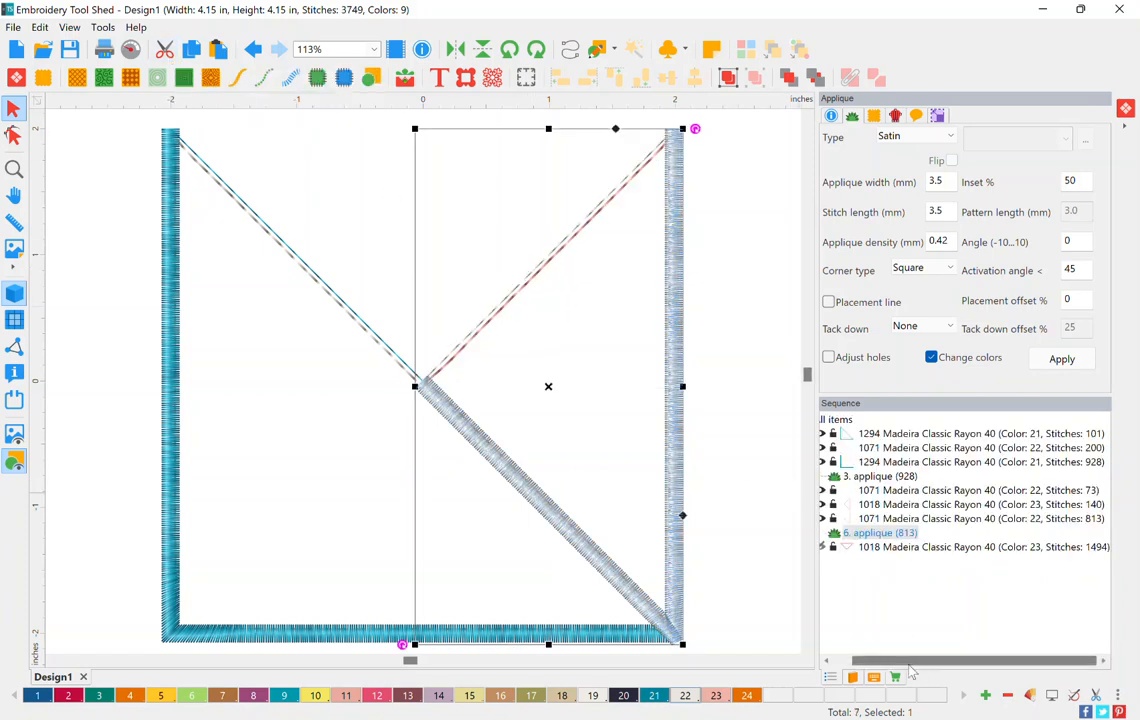
{"action": "left_click_drag", "start_coordinate": [920, 656], "coordinate": [902, 657]}
{"action": "left_click", "coordinate": [845, 552]}
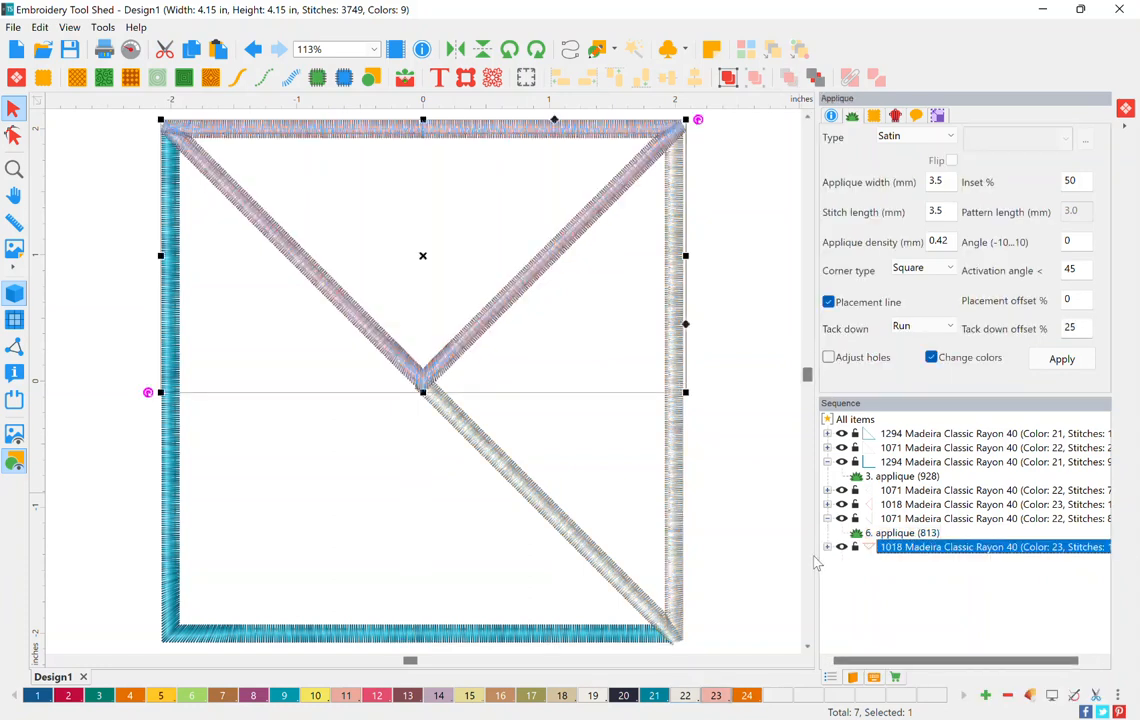
Step: Simulate the stitch-out of the whole block from the first placement line to the last pink satin stitch
{"action": "left_click", "coordinate": [126, 48]}
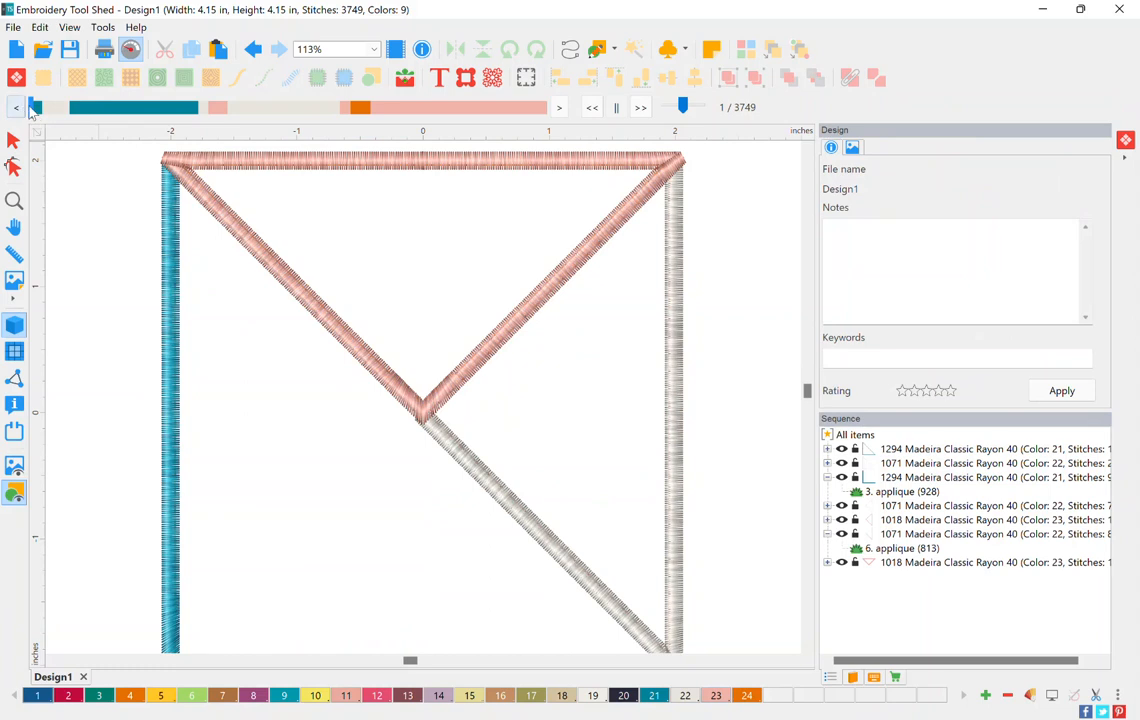
{"action": "left_click_drag", "start_coordinate": [33, 113], "coordinate": [60, 111]}
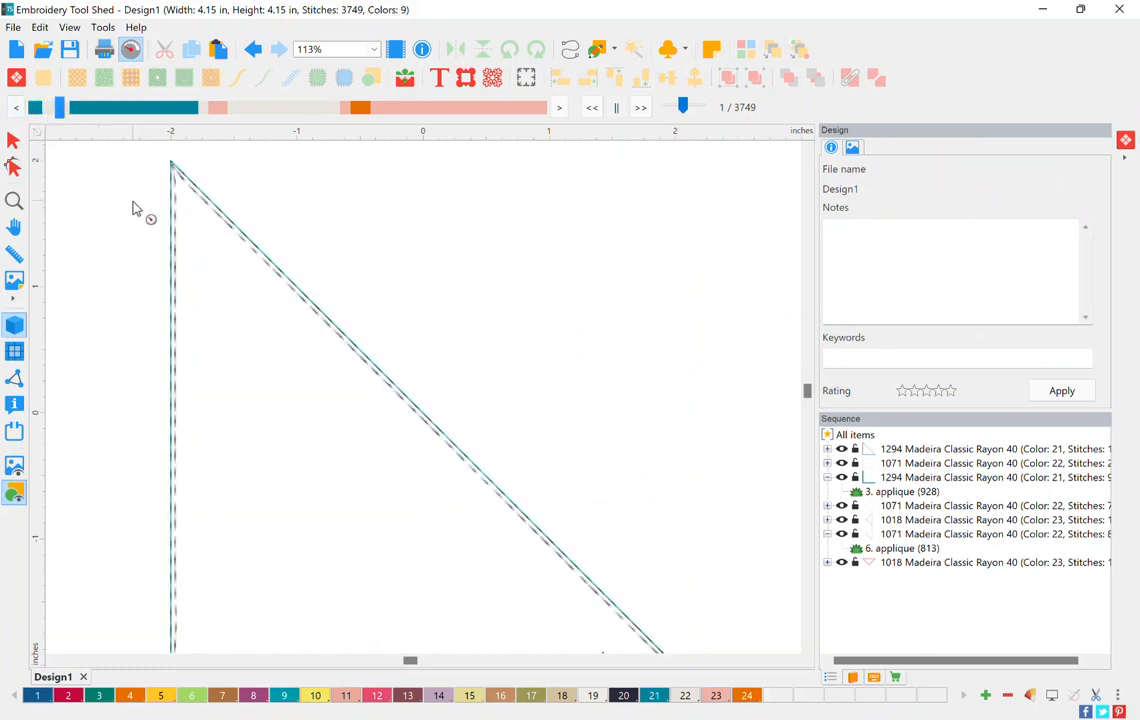
{"action": "scroll", "coordinate": [152, 213], "scroll_direction": "down", "scroll_amount": 6}
{"action": "mouse_move", "coordinate": [62, 113]}
{"action": "left_mouse_down"}
{"action": "mouse_move", "coordinate": [137, 118]}
{"action": "mouse_move", "coordinate": [305, 173]}
{"action": "mouse_move", "coordinate": [542, 186]}
{"action": "left_mouse_up"}
{"action": "left_click", "coordinate": [13, 140]}
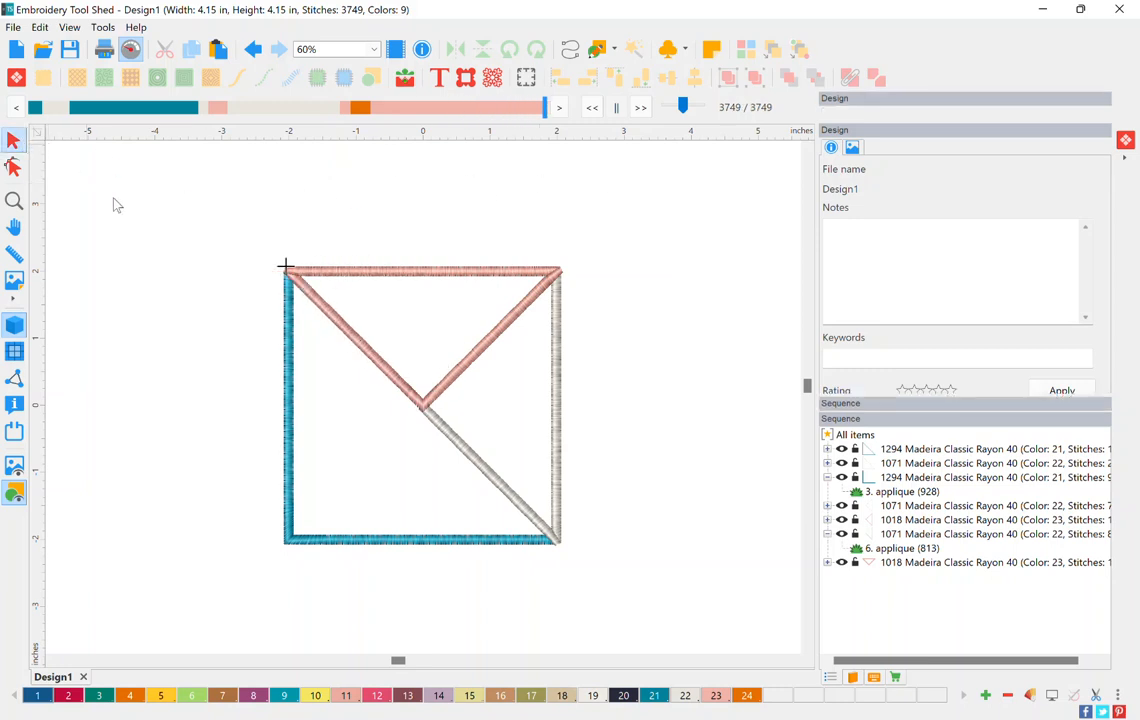